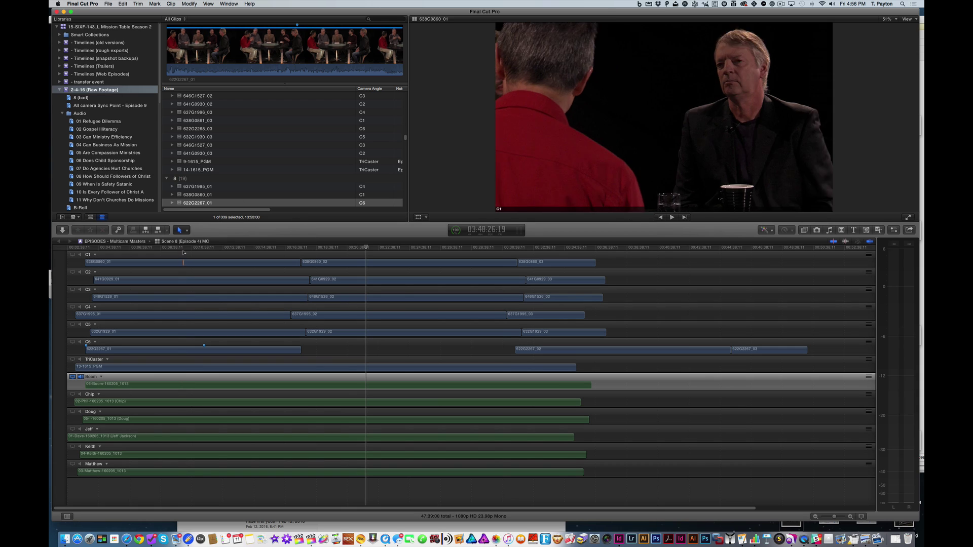
Turn on skimming and zoom the timeline in to about 52 minutes
{"action": "key", "text": "s"}
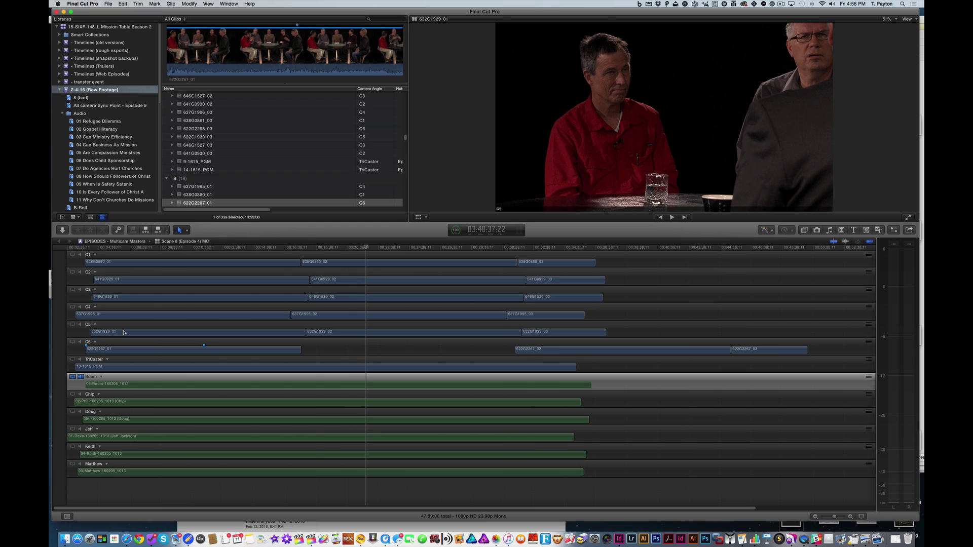
{"action": "key", "text": "super+equal"}
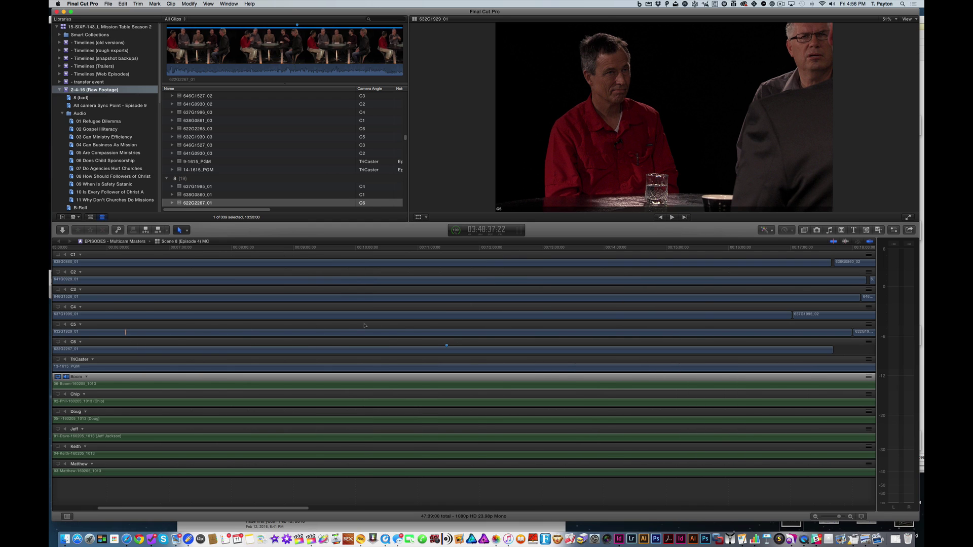
{"action": "key", "text": "super+minus"}
{"action": "key", "text": "super+minus"}
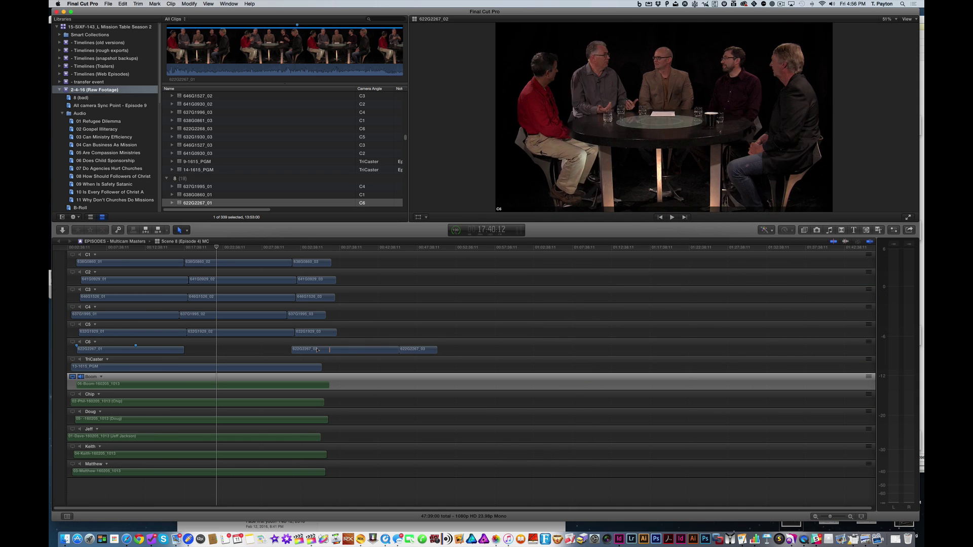
{"action": "key", "text": "super+equal"}
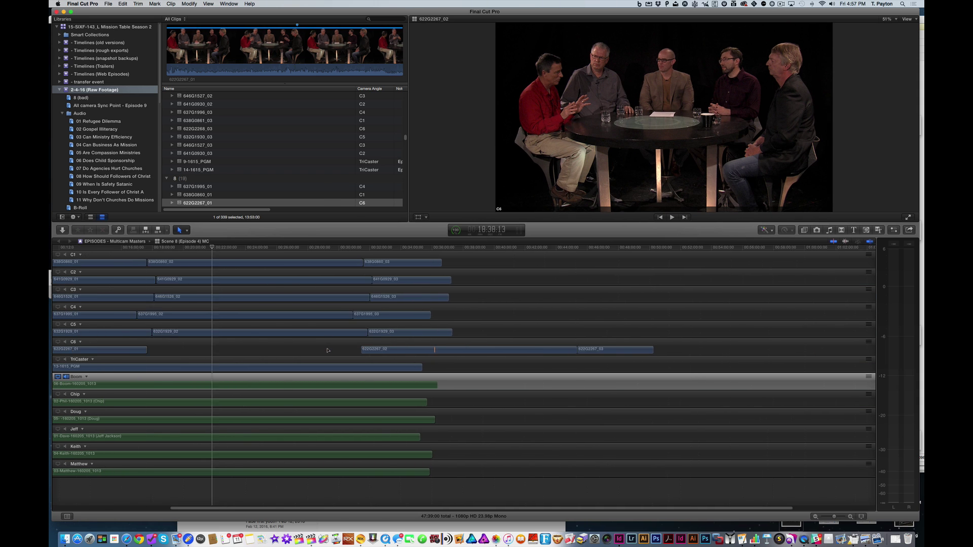
Show the 08 How Should Followers of Christ collection and select all 25 clips
{"action": "scroll", "coordinate": [116, 135], "scroll_direction": "down", "scroll_amount": 10}
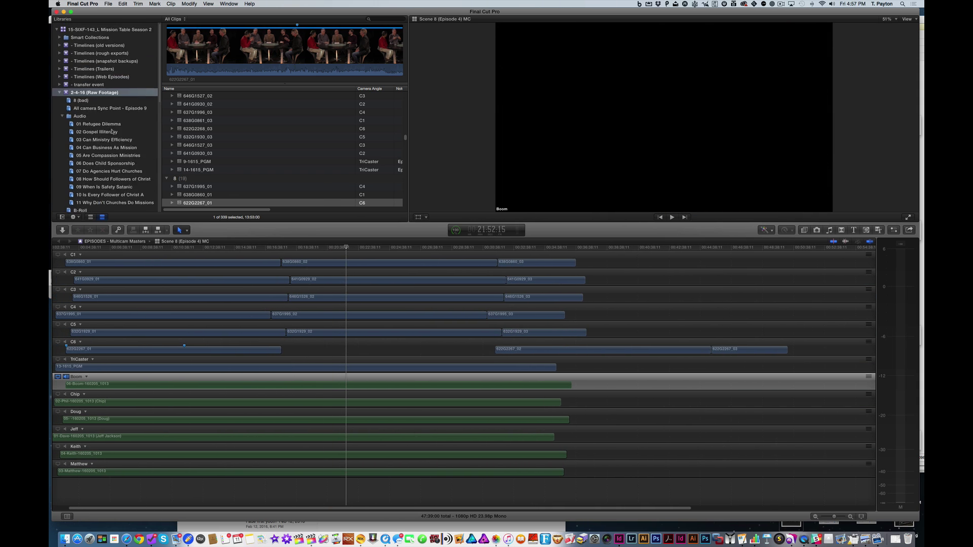
{"action": "scroll", "coordinate": [125, 136], "scroll_direction": "down", "scroll_amount": 1}
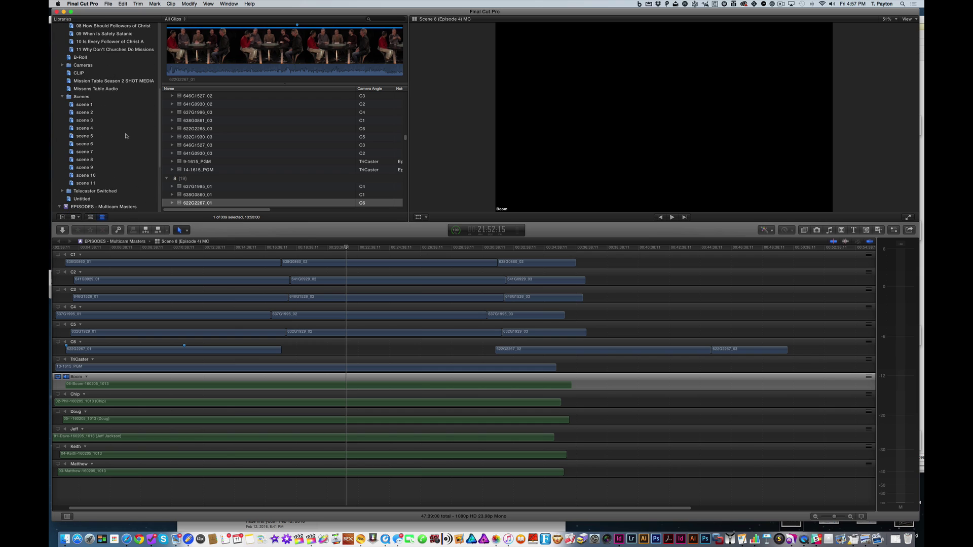
{"action": "left_click", "coordinate": [98, 161]}
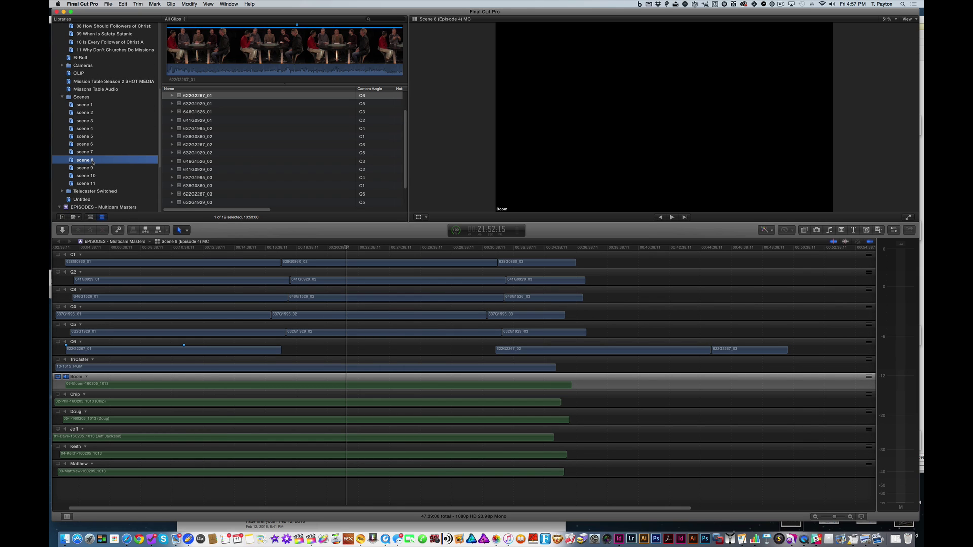
{"action": "scroll", "coordinate": [88, 152], "scroll_direction": "up", "scroll_amount": 5}
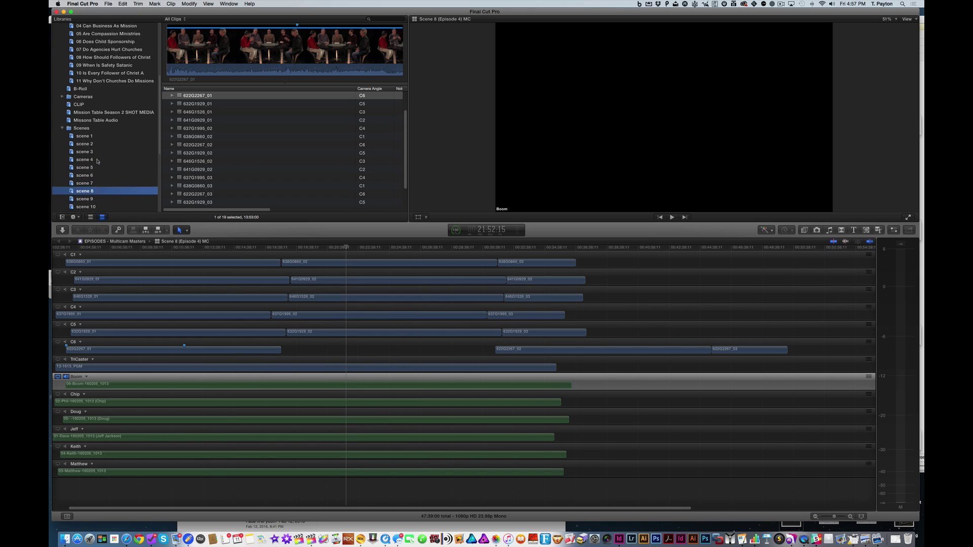
{"action": "left_click", "coordinate": [99, 106]}
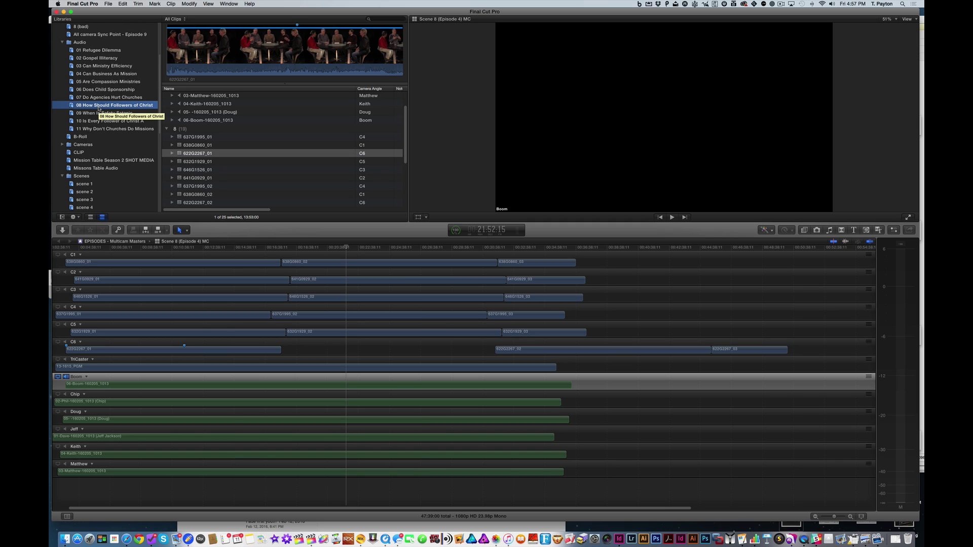
{"action": "scroll", "coordinate": [235, 176], "scroll_direction": "down", "scroll_amount": 5}
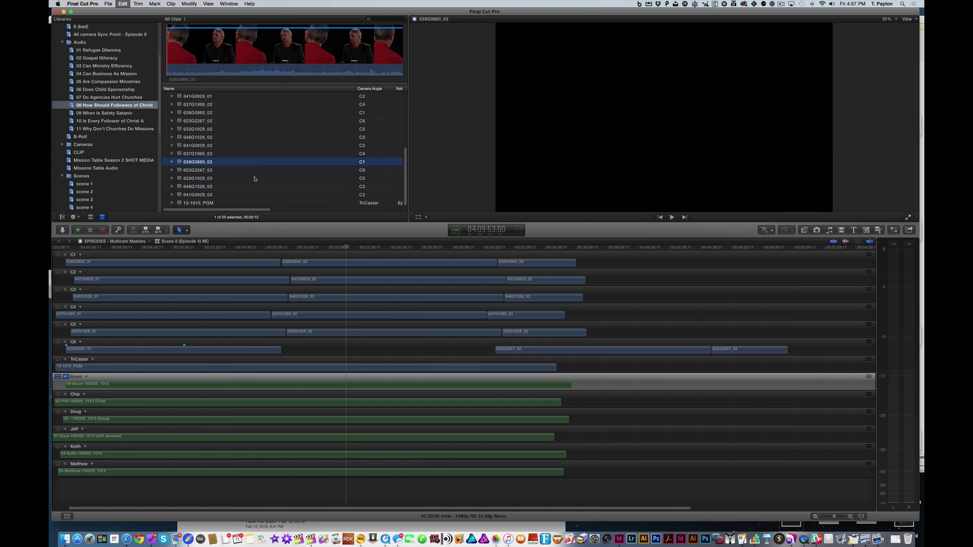
{"action": "key", "text": "super+a"}
{"action": "scroll", "coordinate": [255, 179], "scroll_direction": "up", "scroll_amount": 5}
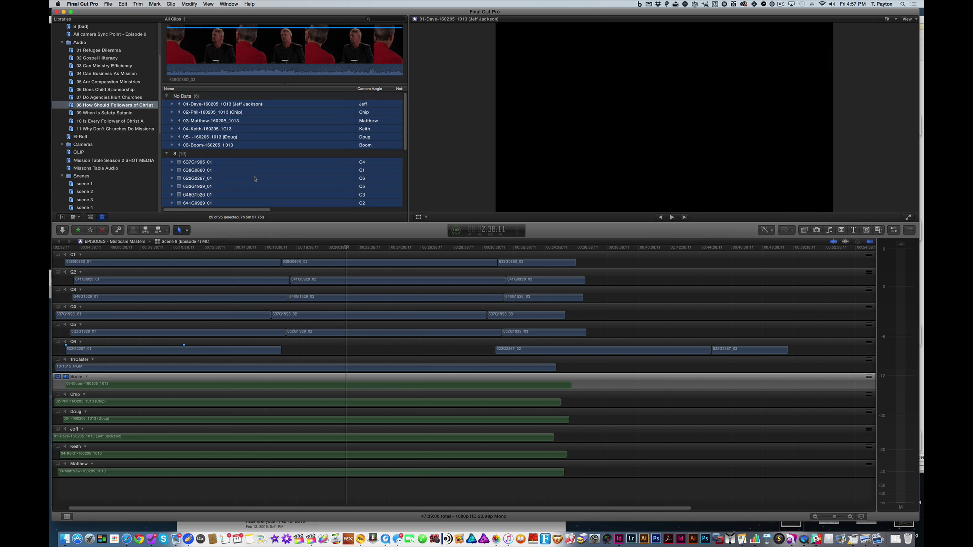
{"action": "right_click", "coordinate": [254, 178]}
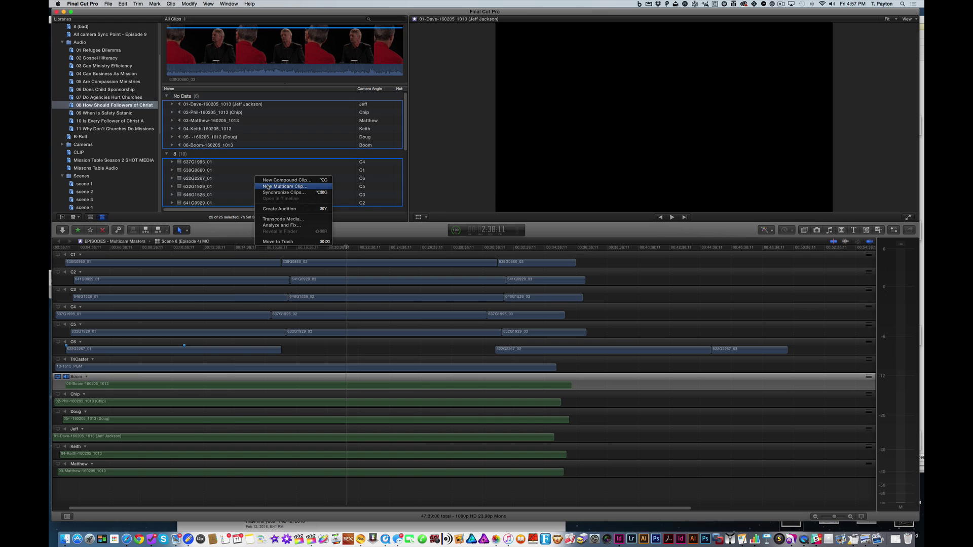
{"action": "left_click", "coordinate": [269, 188]}
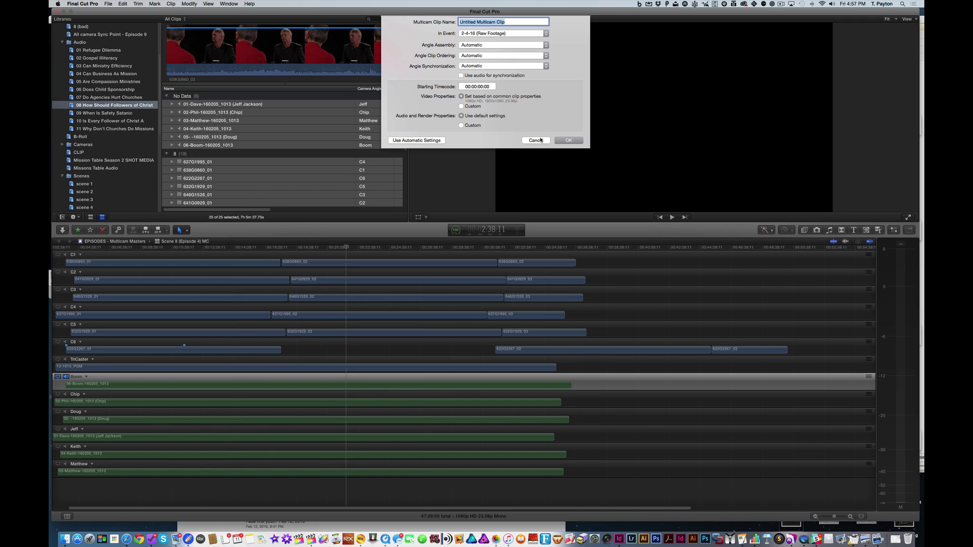
{"action": "left_click", "coordinate": [536, 141]}
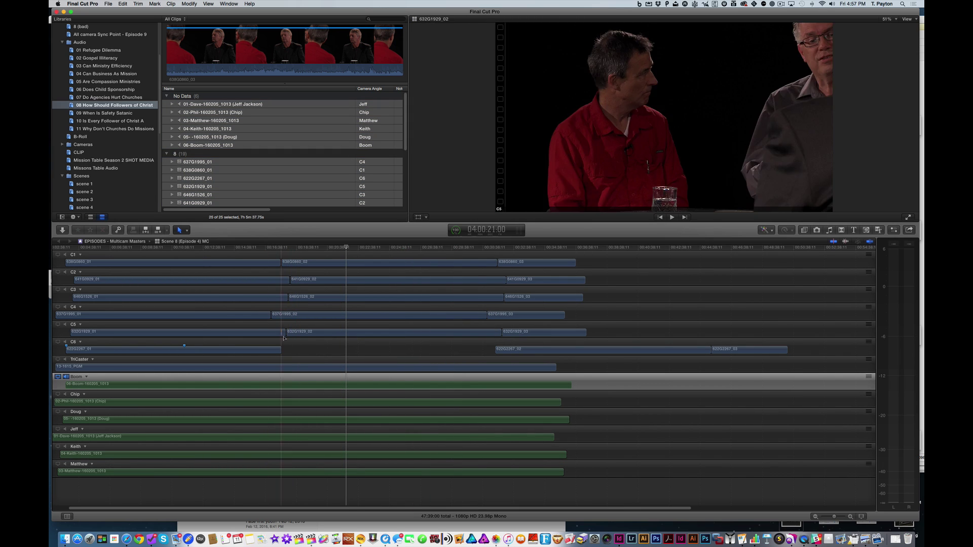
Zoom the angle editor to roughly 17:10–18:15 and park the playhead on the C5 clip break
{"action": "key", "text": "z"}
{"action": "left_click_drag", "start_coordinate": [290, 325], "coordinate": [274, 340]}
{"action": "key", "text": "a"}
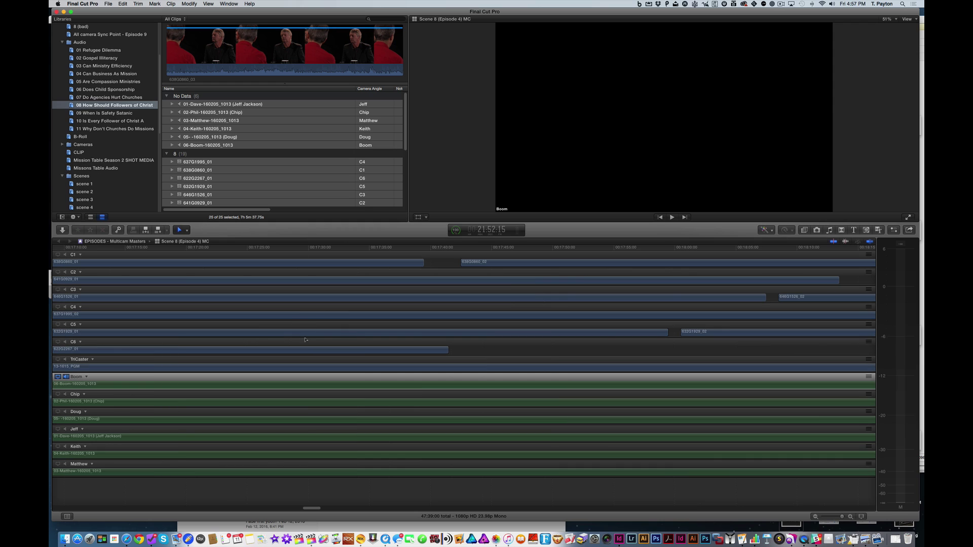
{"action": "left_click", "coordinate": [673, 335]}
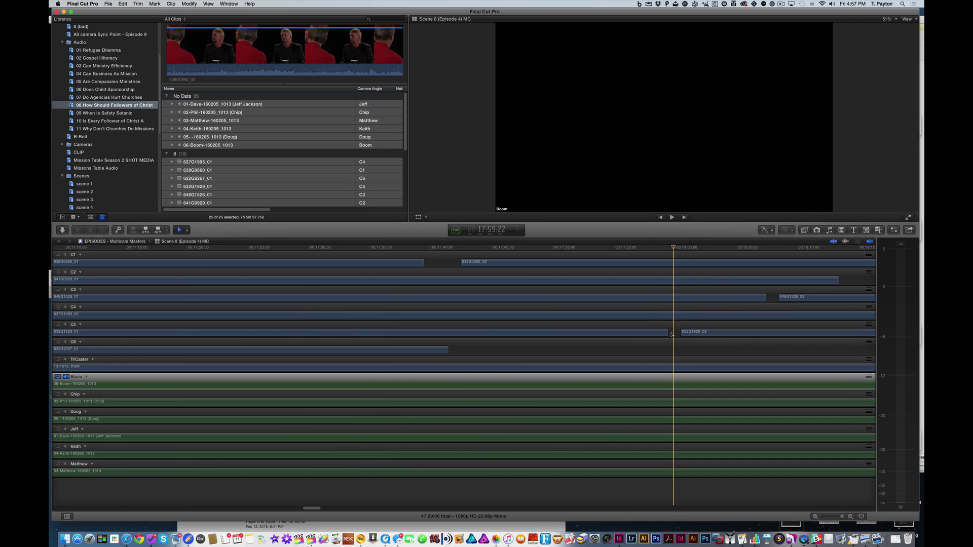
{"action": "key", "text": "super+minus"}
{"action": "key", "text": "super+minus"}
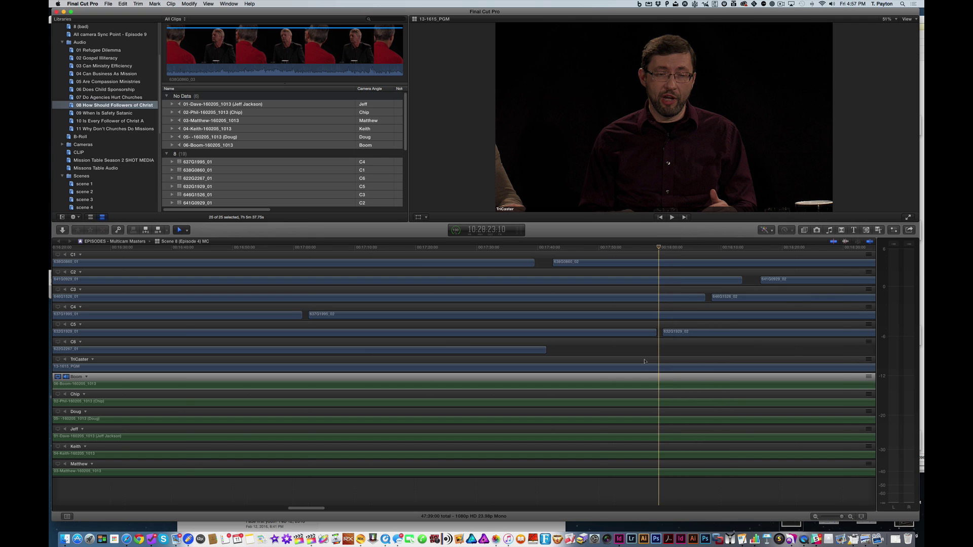
{"action": "key", "text": "super+equal"}
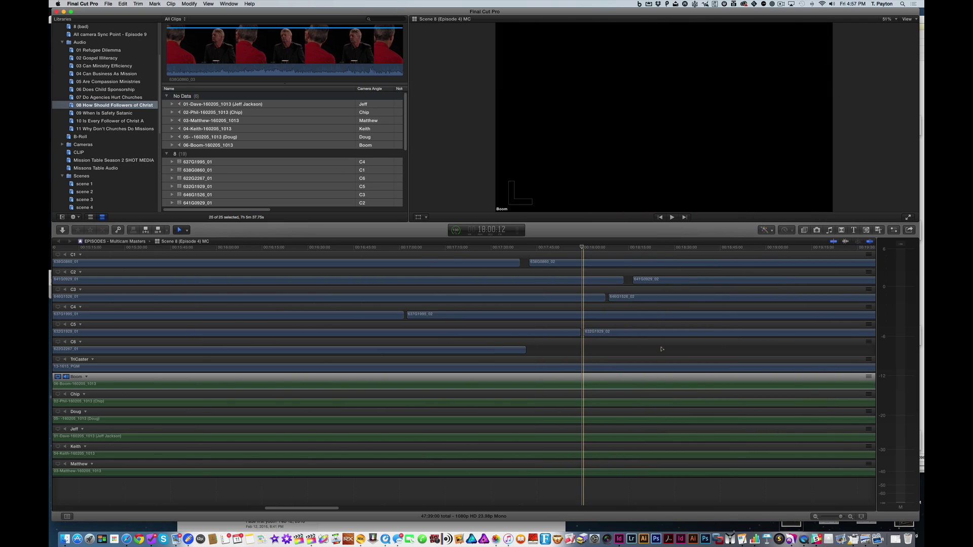
{"action": "scroll", "coordinate": [661, 349], "scroll_direction": "left", "scroll_amount": 10}
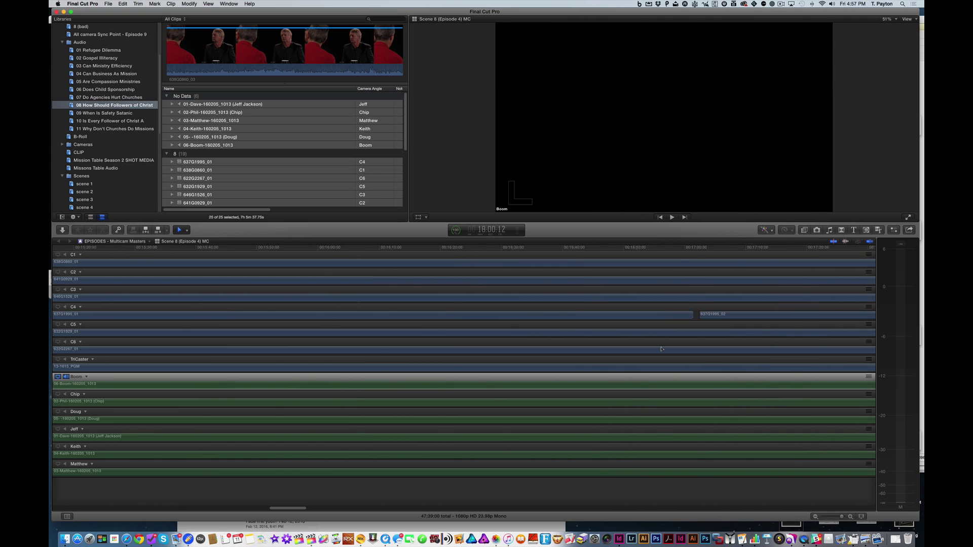
Keep the standard Select tool active from the Tools pop-up
{"action": "left_click", "coordinate": [187, 232]}
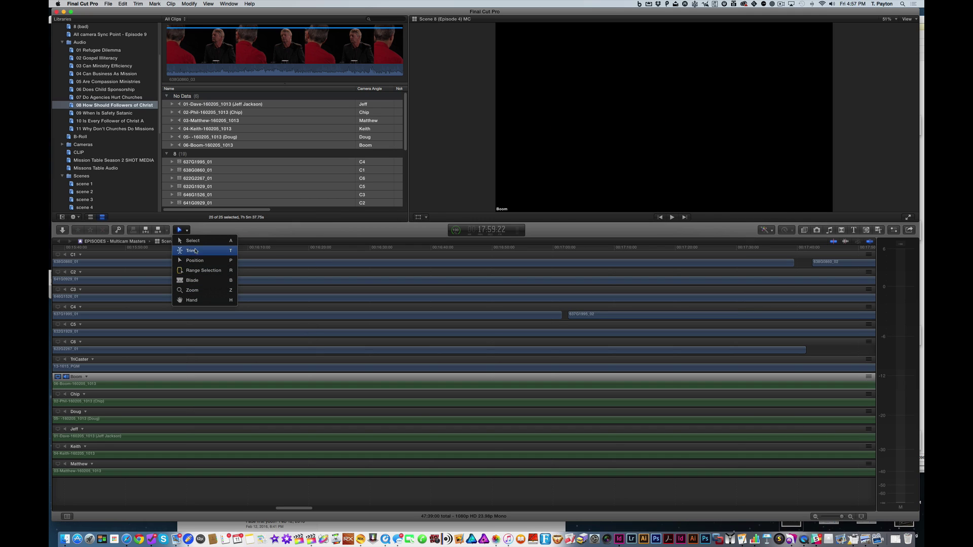
{"action": "left_click", "coordinate": [188, 233]}
{"action": "left_click", "coordinate": [188, 233]}
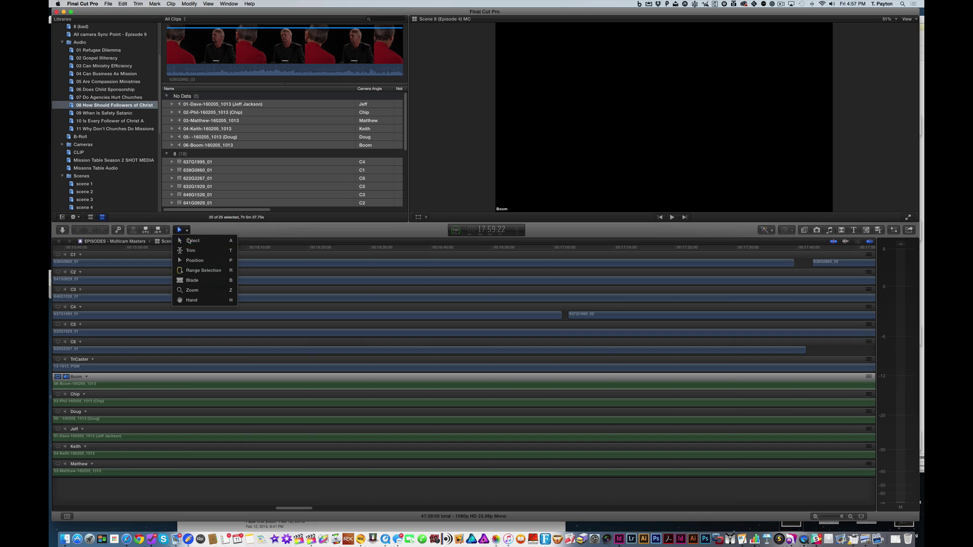
{"action": "left_click", "coordinate": [189, 240]}
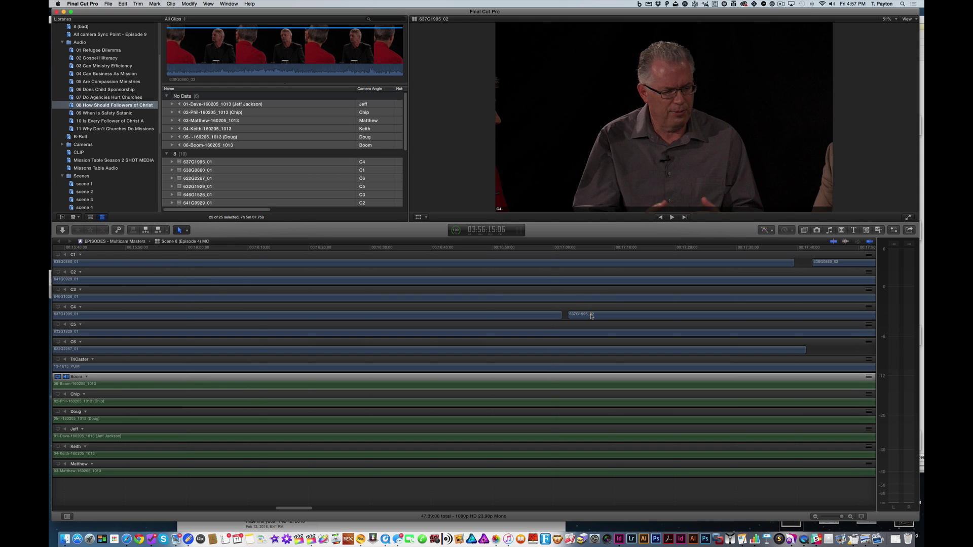
Select C4 clip 637G1995_02 and zoom in on the gap before it near 17:01
{"action": "left_click_drag", "start_coordinate": [590, 316], "coordinate": [595, 317]}
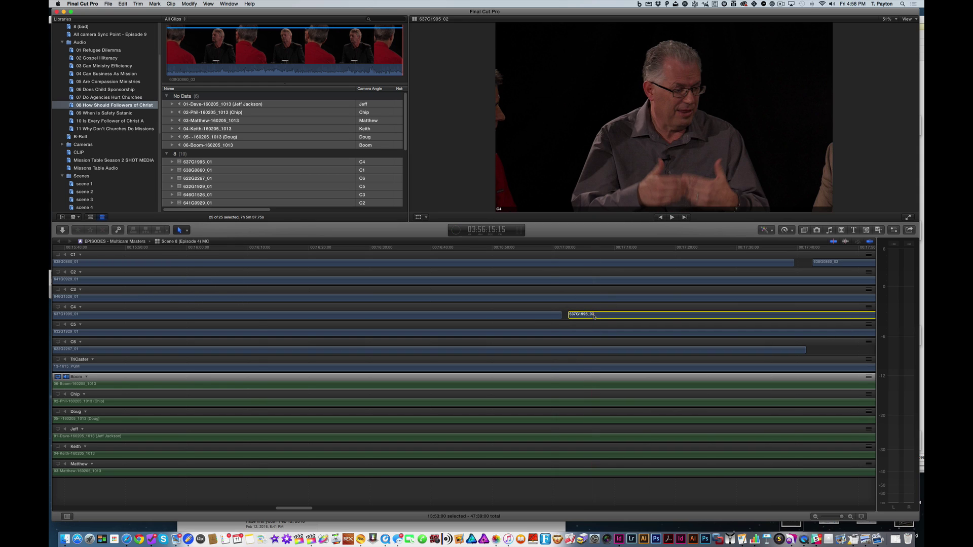
{"action": "key", "text": "super+equal"}
{"action": "key", "text": "super+equal"}
{"action": "left_click", "coordinate": [468, 314]}
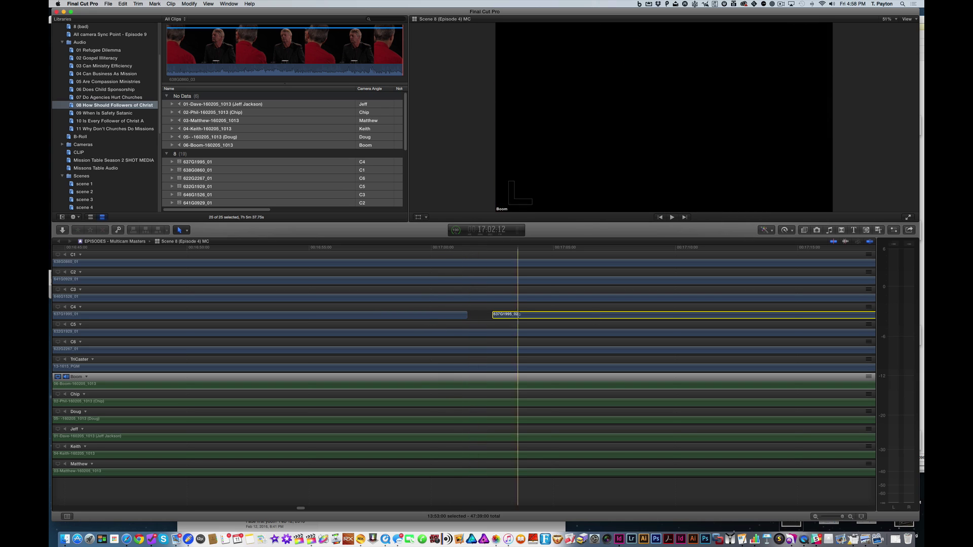
Slide C4 clip 637G1995_02 and C1 clip 638G0860_02 earlier to close their gaps
{"action": "left_click_drag", "start_coordinate": [509, 316], "coordinate": [490, 319]}
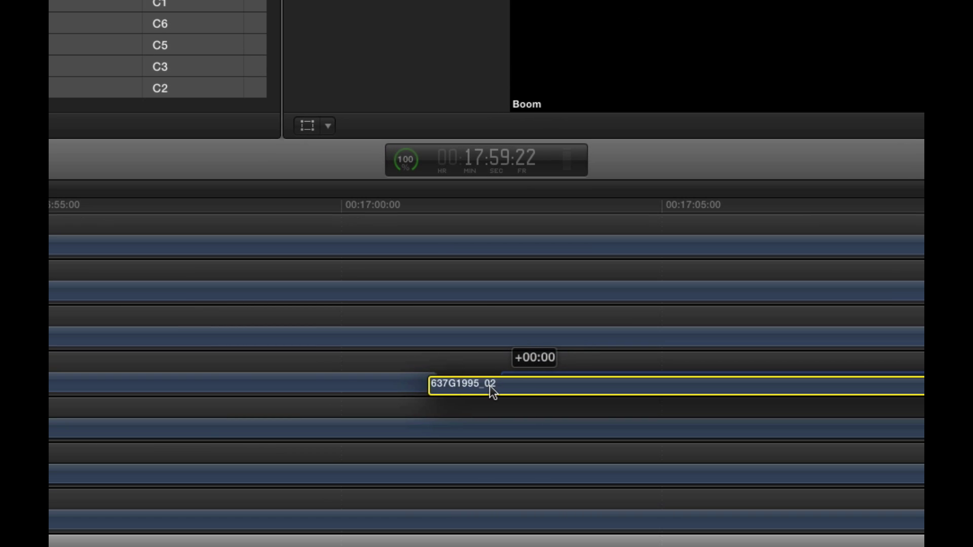
{"action": "left_click_drag", "start_coordinate": [491, 390], "coordinate": [455, 388]}
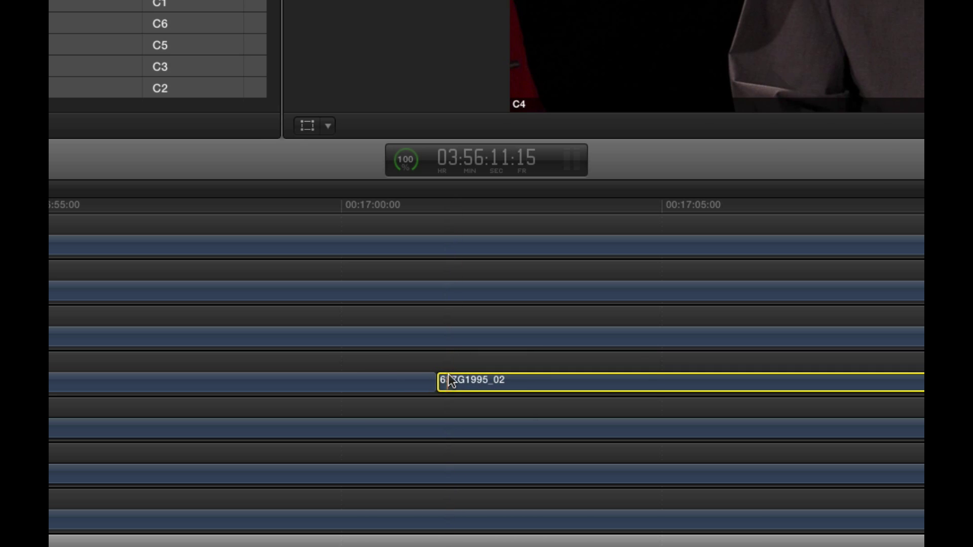
{"action": "scroll", "coordinate": [654, 379], "scroll_direction": "right", "scroll_amount": 15}
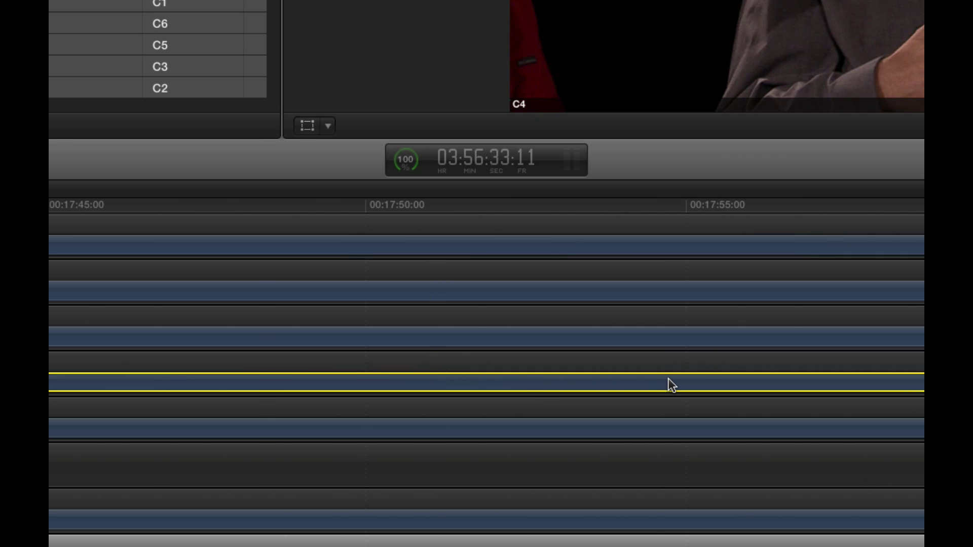
{"action": "scroll", "coordinate": [95, 283], "scroll_direction": "left", "scroll_amount": 3}
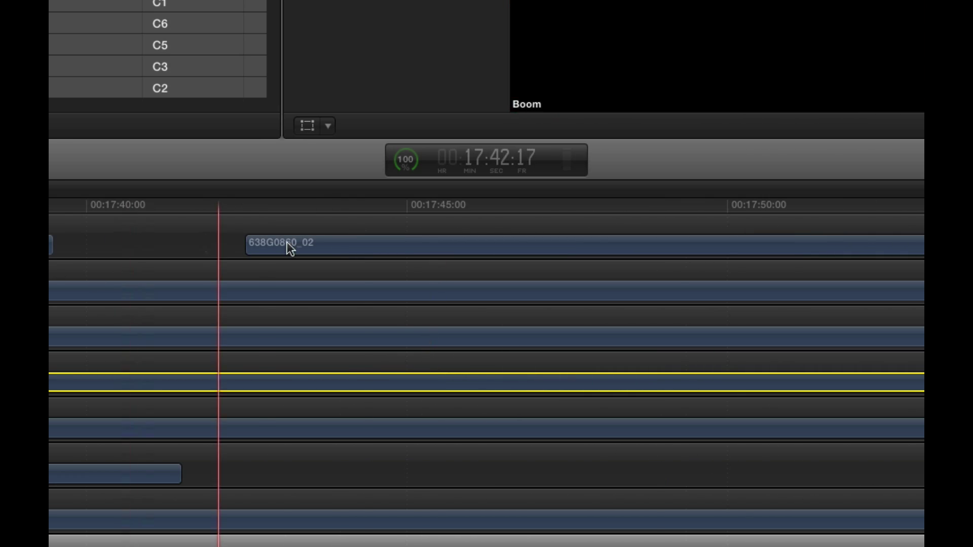
{"action": "left_click_drag", "start_coordinate": [287, 242], "coordinate": [138, 245]}
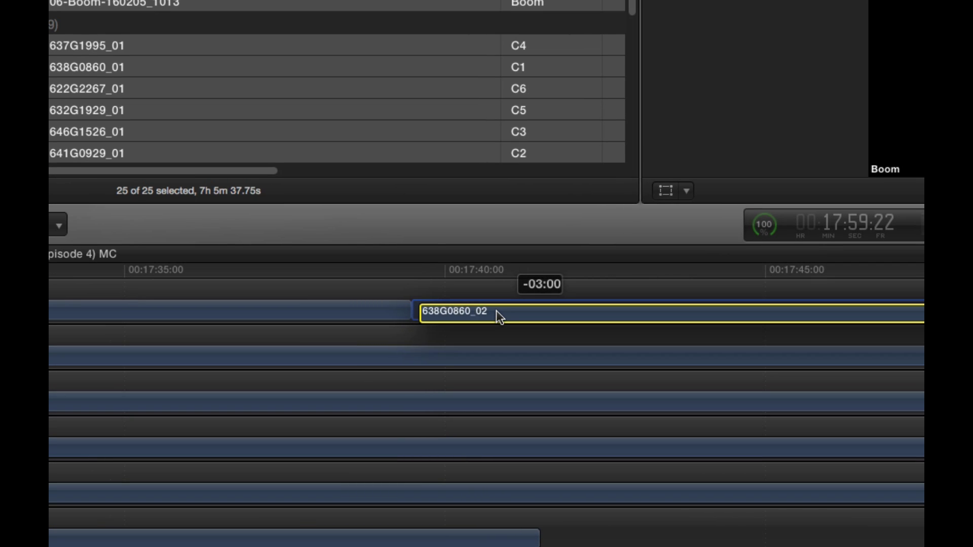
{"action": "left_click_drag", "start_coordinate": [497, 310], "coordinate": [508, 299]}
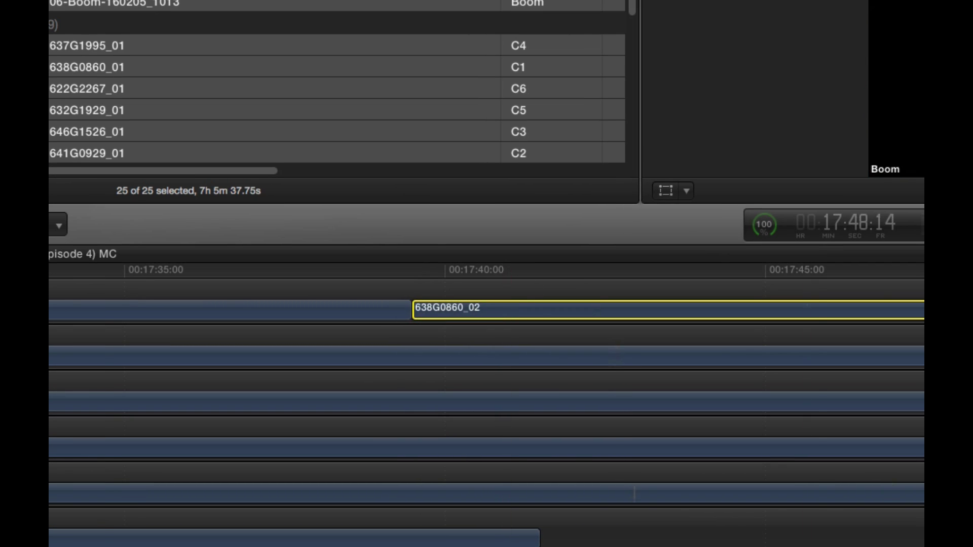
{"action": "scroll", "coordinate": [663, 355], "scroll_direction": "right", "scroll_amount": 5}
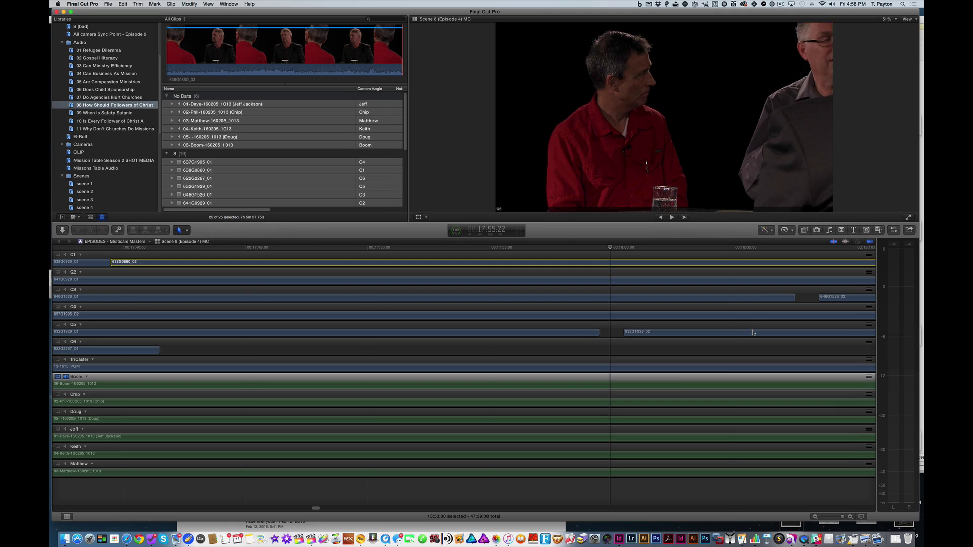
Move C5's 632G1929_02 and C3's 646G1526_02 about one second earlier, then fit the timeline
{"action": "left_click_drag", "start_coordinate": [741, 333], "coordinate": [629, 333]}
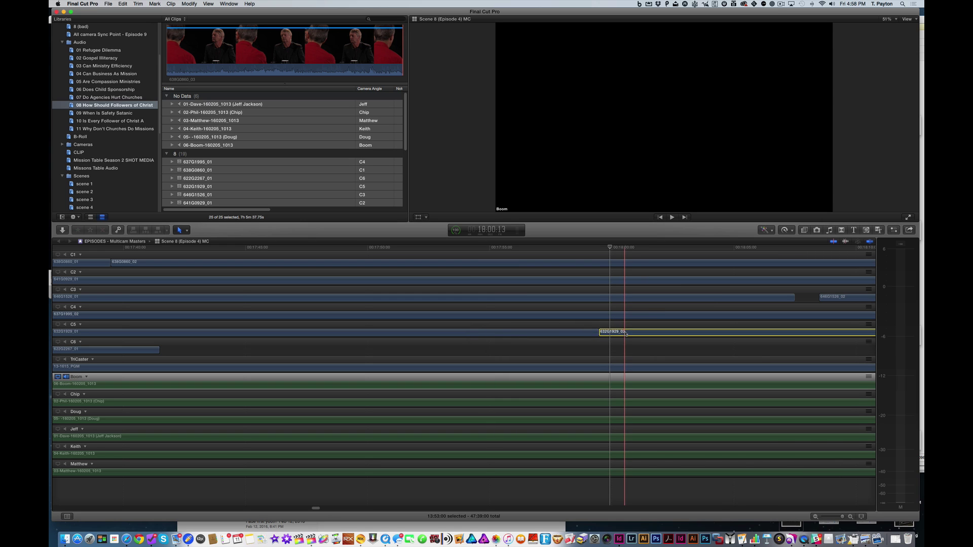
{"action": "left_click_drag", "start_coordinate": [843, 299], "coordinate": [820, 299]}
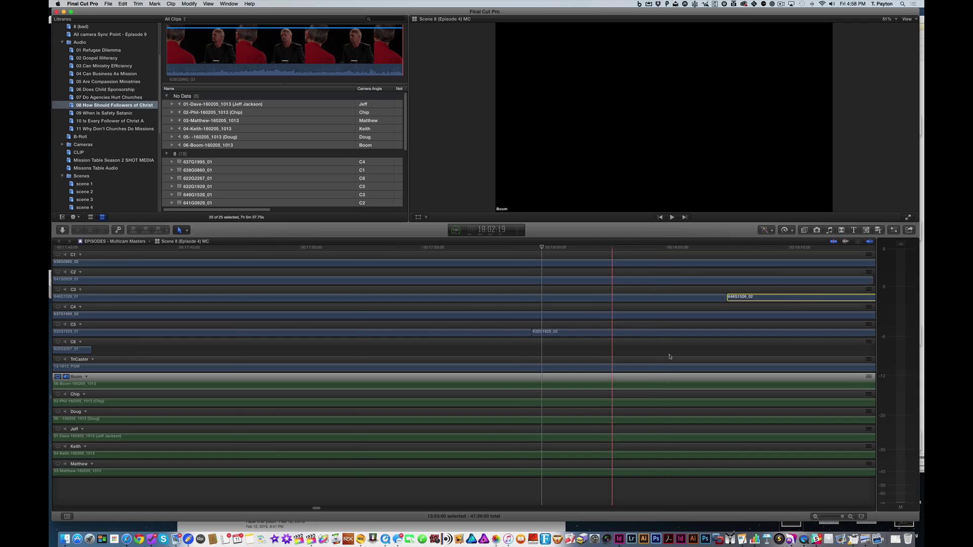
{"action": "key", "text": "super+minus"}
{"action": "key", "text": "super+minus"}
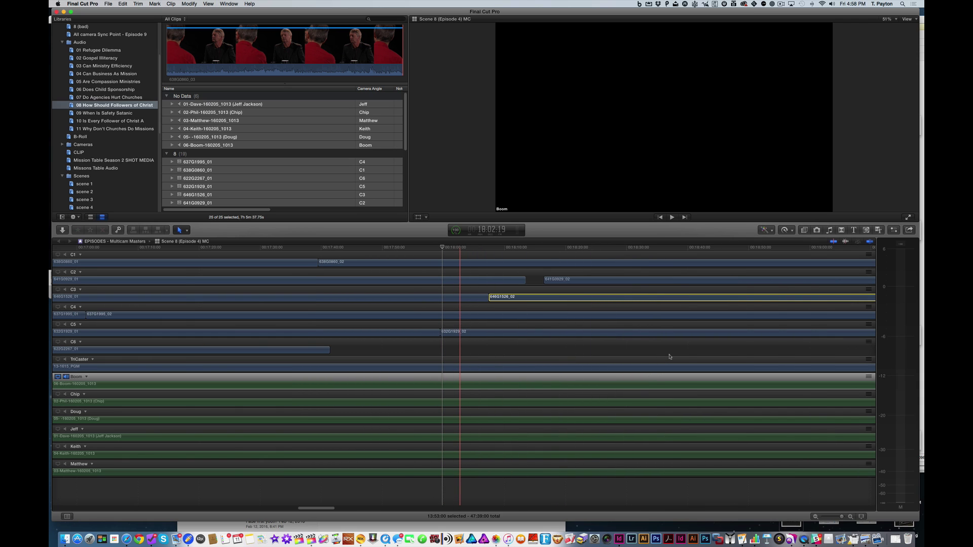
{"action": "key", "text": "shift+z"}
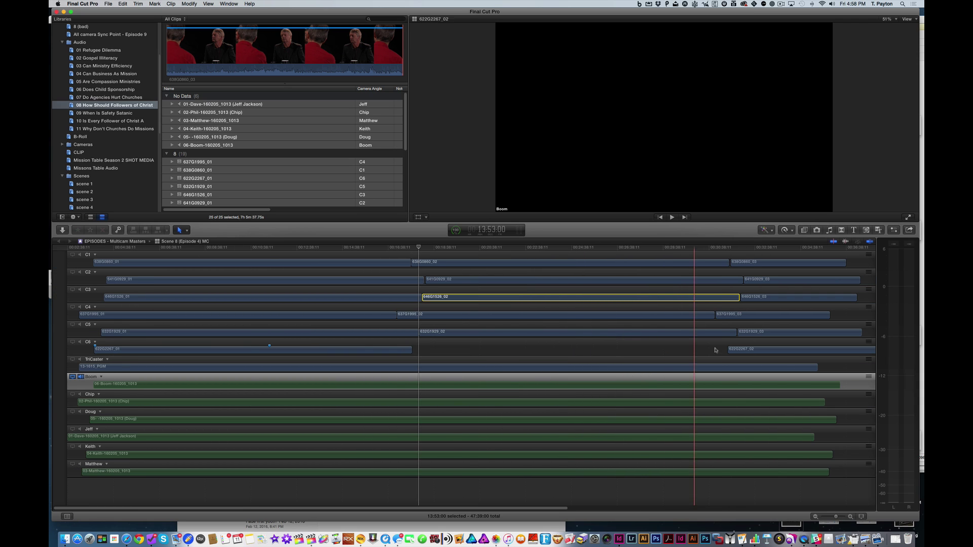
Slide C6's 622G2267_02 left to match the other second clips, checking the C1–C4 third clips
{"action": "left_click_drag", "start_coordinate": [740, 349], "coordinate": [425, 349]}
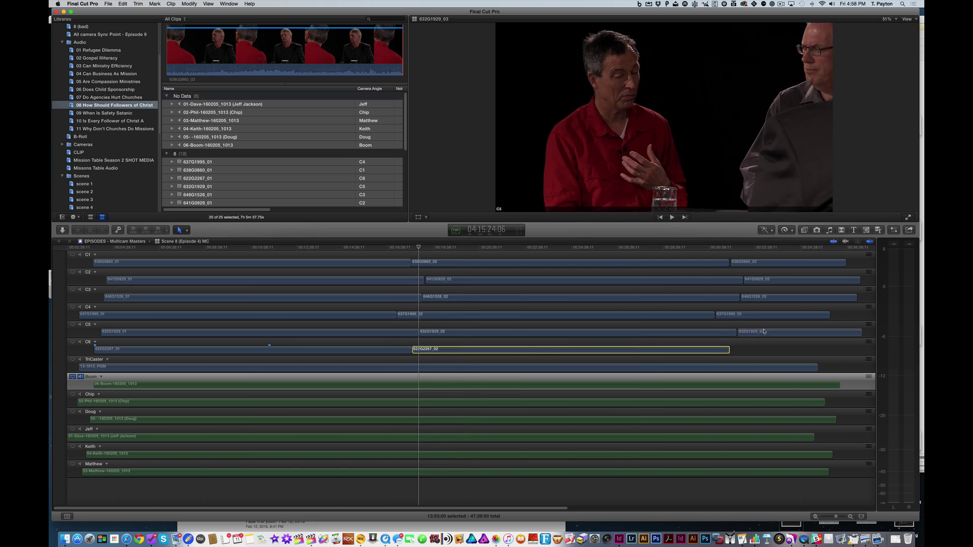
{"action": "left_click_drag", "start_coordinate": [765, 332], "coordinate": [745, 317]}
{"action": "mouse_move", "coordinate": [756, 298]}
{"action": "left_mouse_down"}
{"action": "mouse_move", "coordinate": [744, 298]}
{"action": "mouse_move", "coordinate": [760, 315]}
{"action": "mouse_move", "coordinate": [742, 304]}
{"action": "mouse_move", "coordinate": [748, 287]}
{"action": "left_mouse_up"}
{"action": "left_click_drag", "start_coordinate": [758, 280], "coordinate": [750, 282]}
{"action": "left_click_drag", "start_coordinate": [744, 263], "coordinate": [732, 264]}
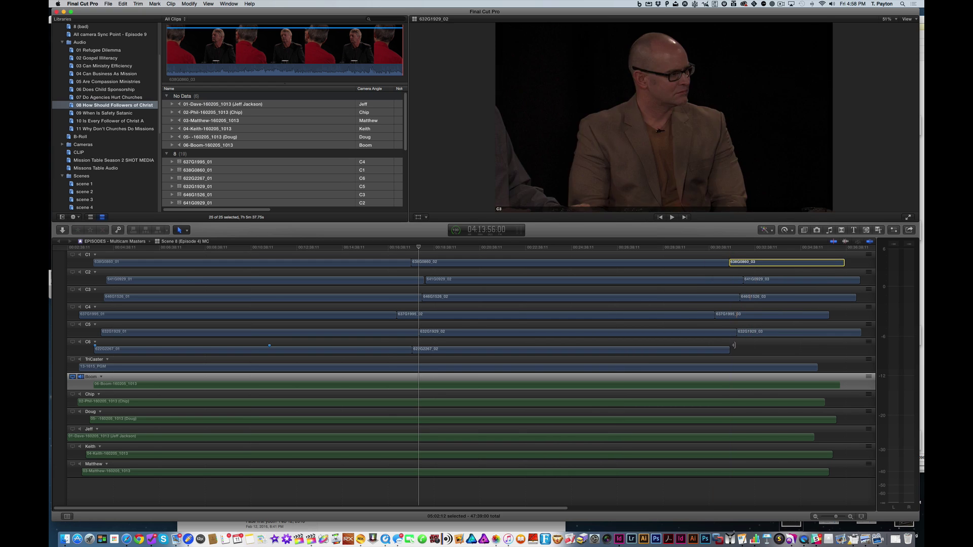
Slide C5's third clip 632G1929_03, undo its stray drop onto C4, and return it to C5
{"action": "scroll", "coordinate": [736, 347], "scroll_direction": "right", "scroll_amount": 5}
{"action": "scroll", "coordinate": [735, 348], "scroll_direction": "left", "scroll_amount": 5}
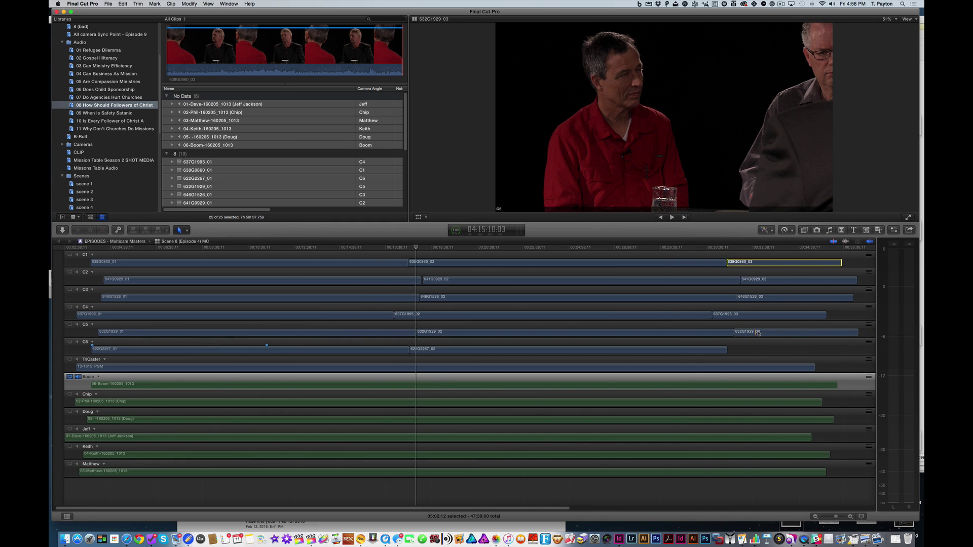
{"action": "scroll", "coordinate": [750, 332], "scroll_direction": "right", "scroll_amount": 3}
{"action": "scroll", "coordinate": [759, 333], "scroll_direction": "left", "scroll_amount": 3}
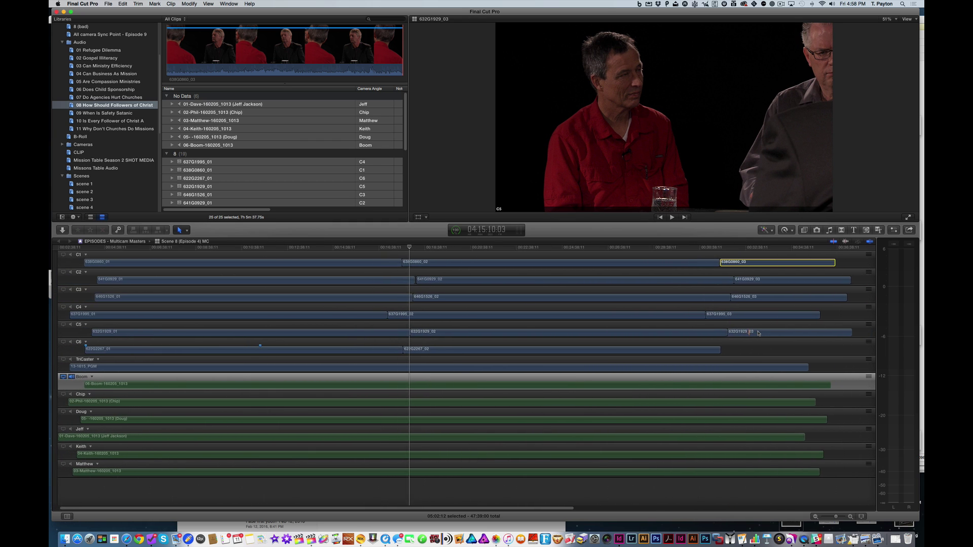
{"action": "scroll", "coordinate": [759, 333], "scroll_direction": "right", "scroll_amount": 2}
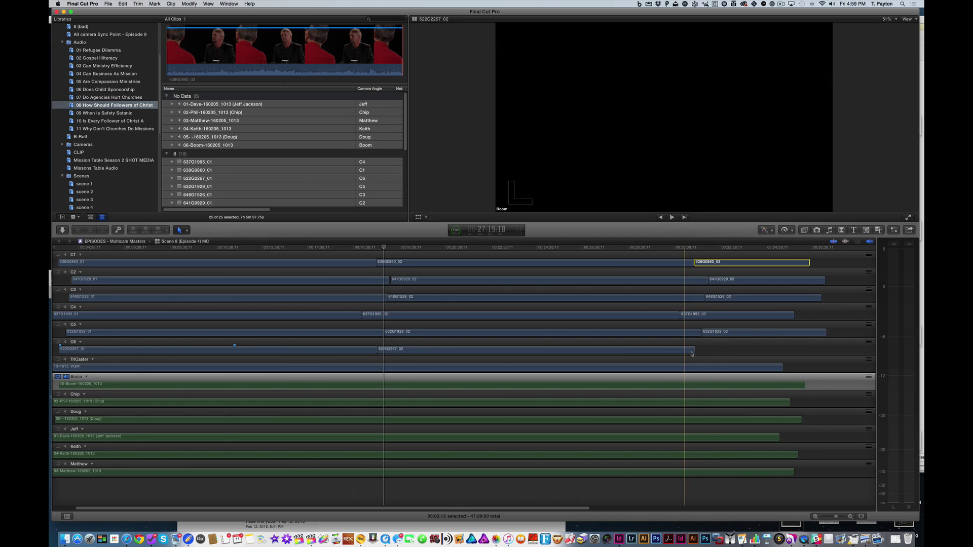
{"action": "left_click_drag", "start_coordinate": [735, 333], "coordinate": [811, 317]}
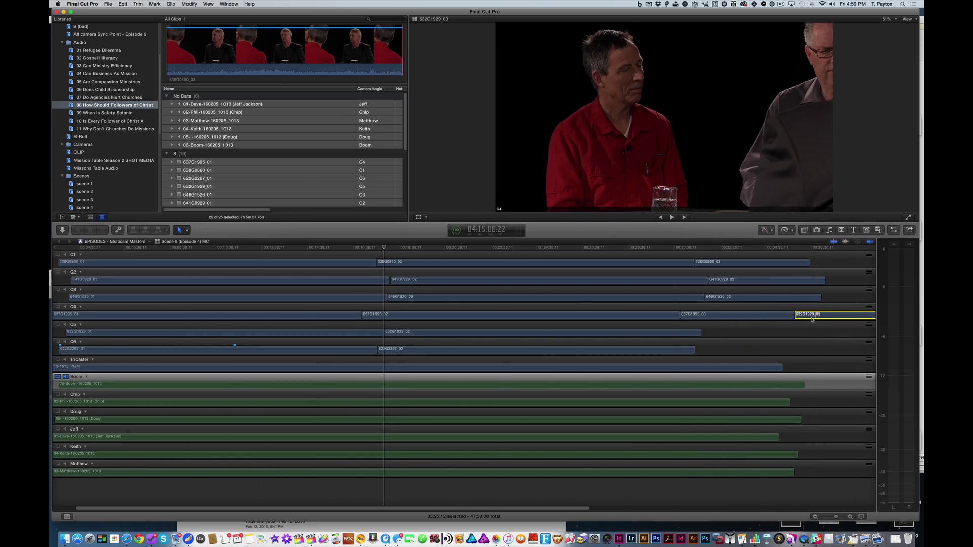
{"action": "key", "text": "super+z"}
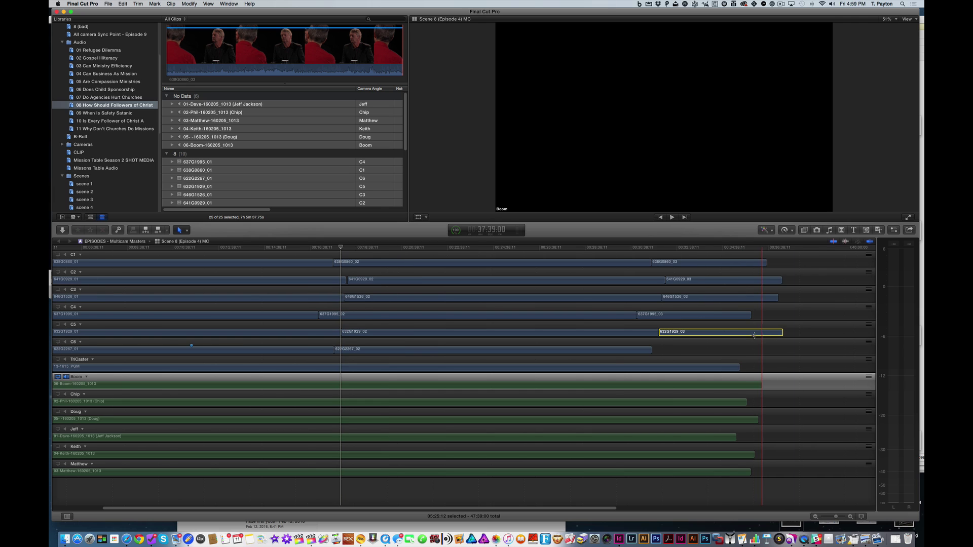
{"action": "left_click_drag", "start_coordinate": [703, 334], "coordinate": [723, 334]}
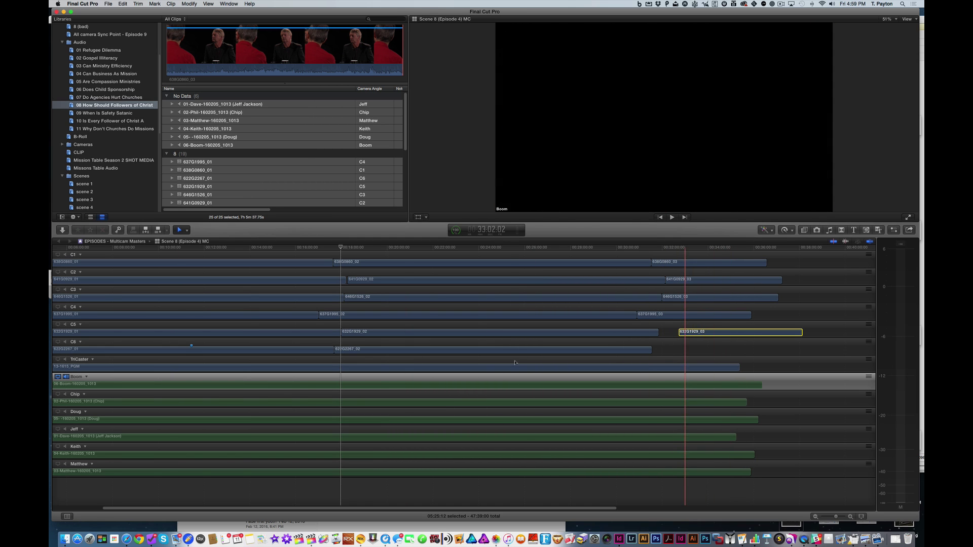
{"action": "left_click", "coordinate": [67, 517]}
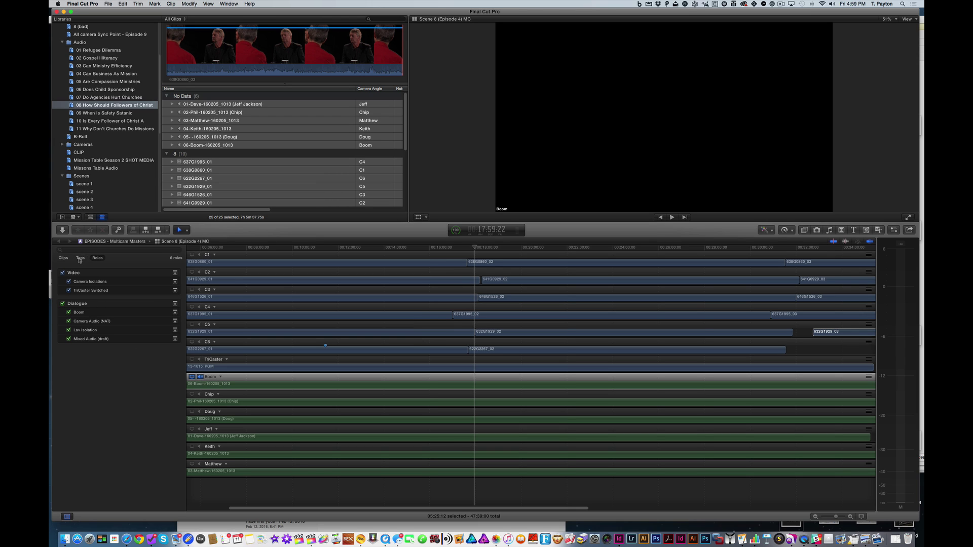
{"action": "left_click", "coordinate": [63, 259]}
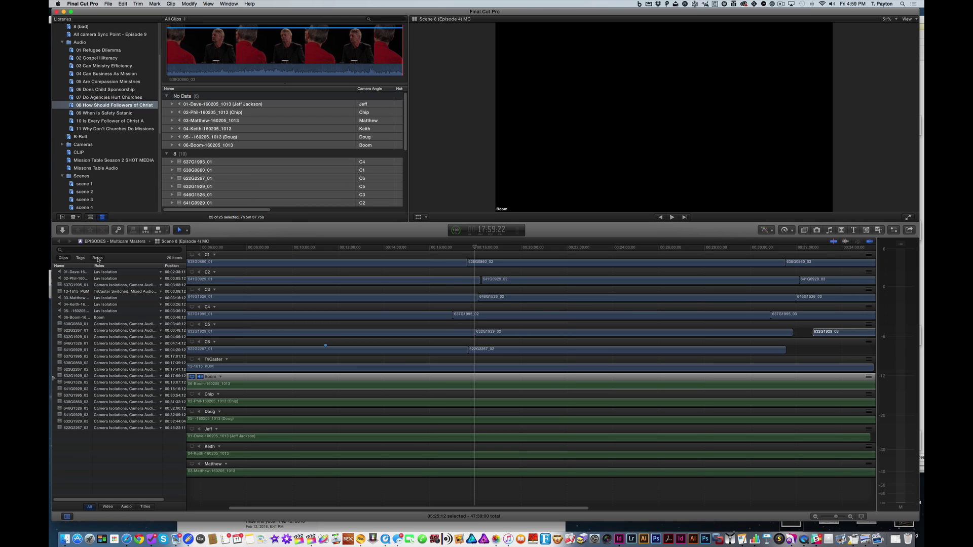
{"action": "type", "text": "gapi"}
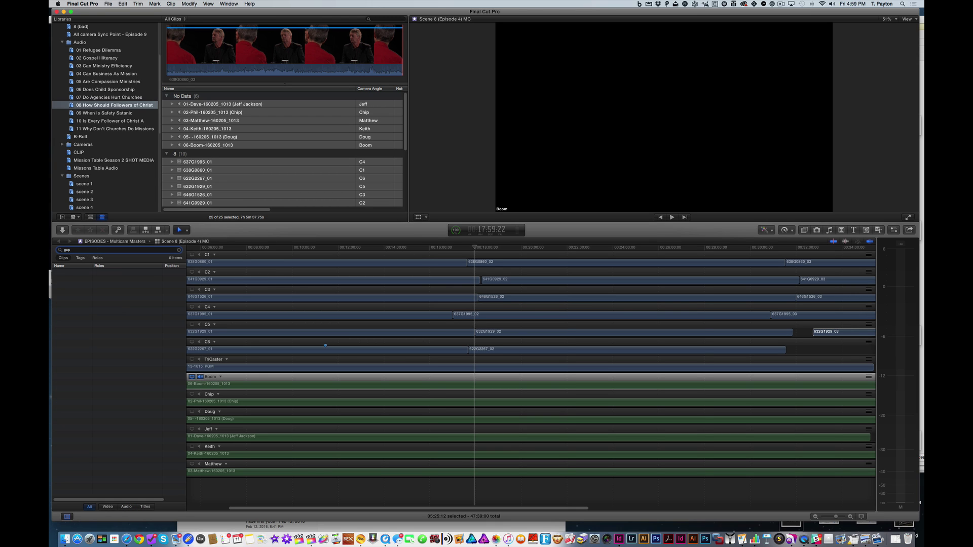
{"action": "left_click", "coordinate": [178, 251]}
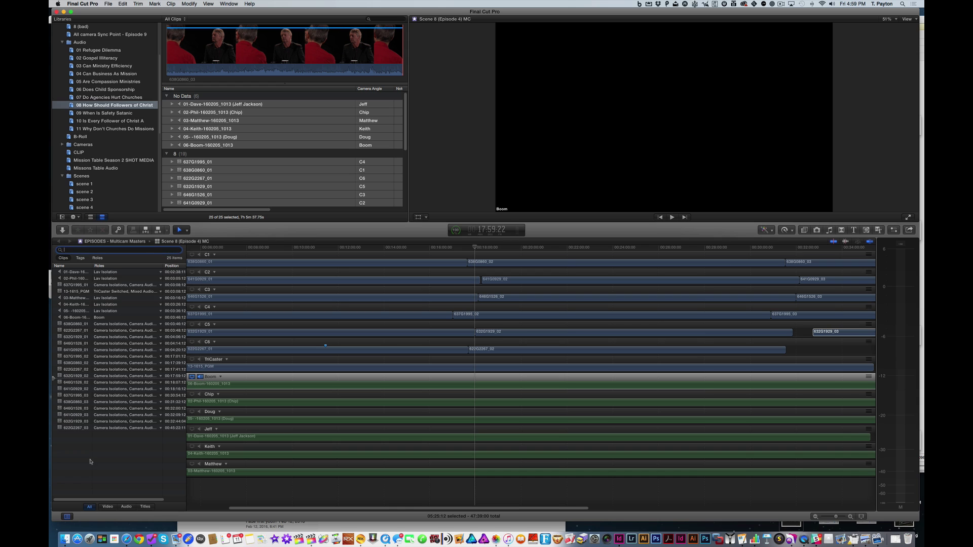
{"action": "left_click", "coordinate": [68, 515]}
{"action": "left_click", "coordinate": [680, 333]}
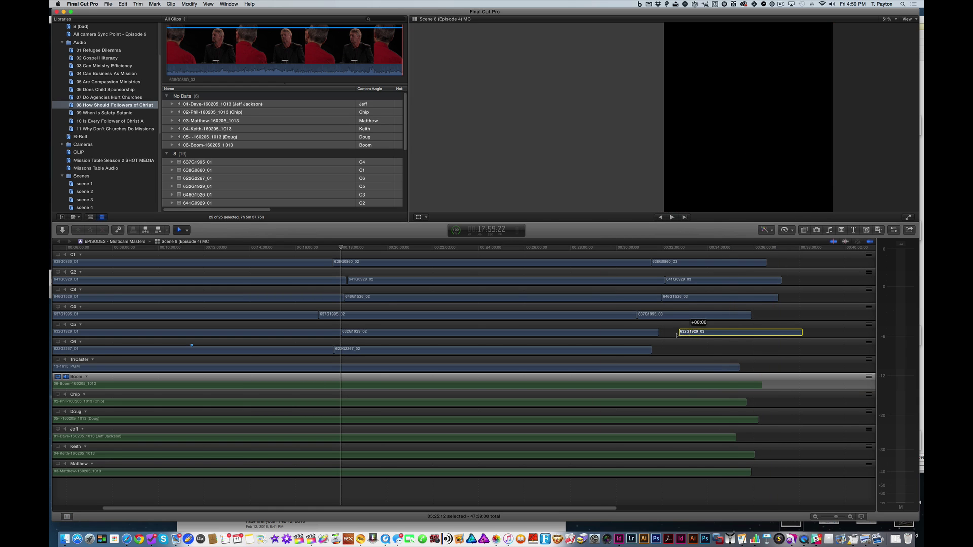
Butt C5's 632G1929_03 against the end of 632G1929_02
{"action": "left_click_drag", "start_coordinate": [677, 335], "coordinate": [716, 335]}
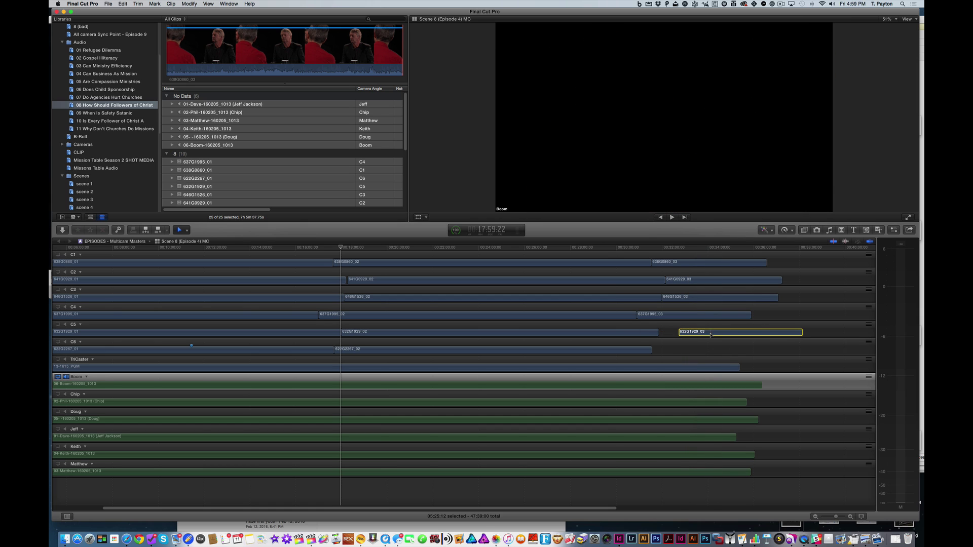
{"action": "mouse_move", "coordinate": [711, 334]}
{"action": "left_mouse_down"}
{"action": "mouse_move", "coordinate": [576, 333]}
{"action": "mouse_move", "coordinate": [704, 333]}
{"action": "mouse_move", "coordinate": [659, 336]}
{"action": "mouse_move", "coordinate": [696, 335]}
{"action": "left_mouse_up"}
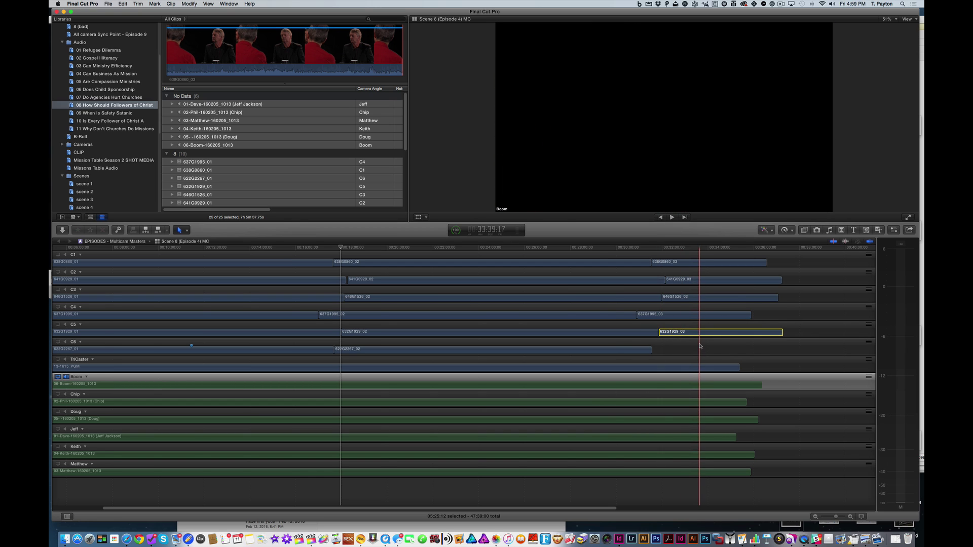
{"action": "key", "text": "super+minus"}
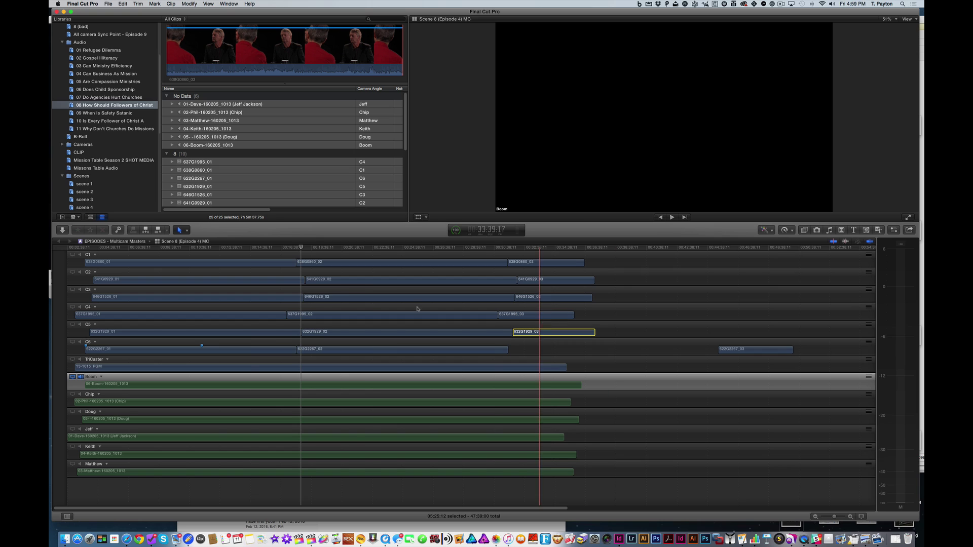
{"action": "key", "text": "super+equal"}
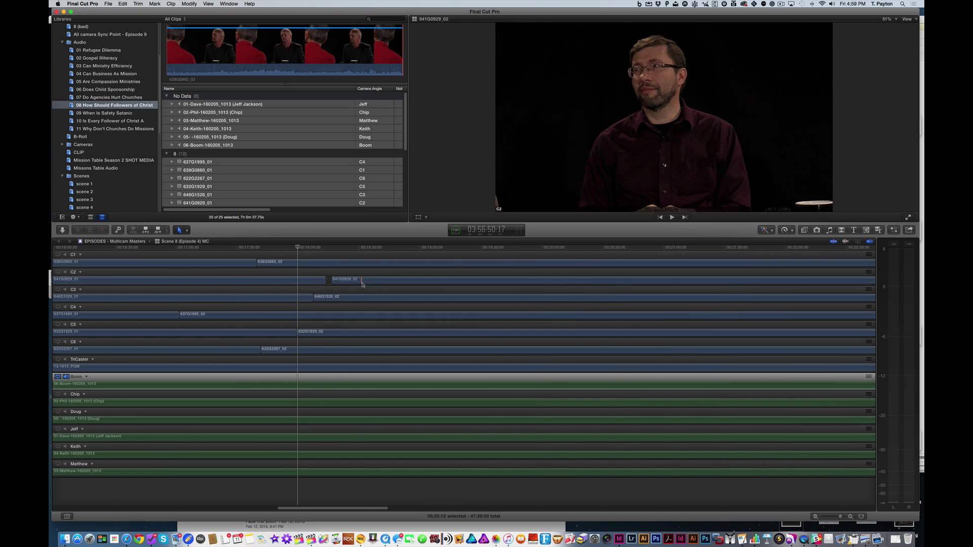
Slide C2's 641G0929_03 and C6's 622G2267_03 left to line up with the other third clips
{"action": "left_click_drag", "start_coordinate": [335, 280], "coordinate": [345, 281]}
{"action": "scroll", "coordinate": [495, 285], "scroll_direction": "right", "scroll_amount": 15}
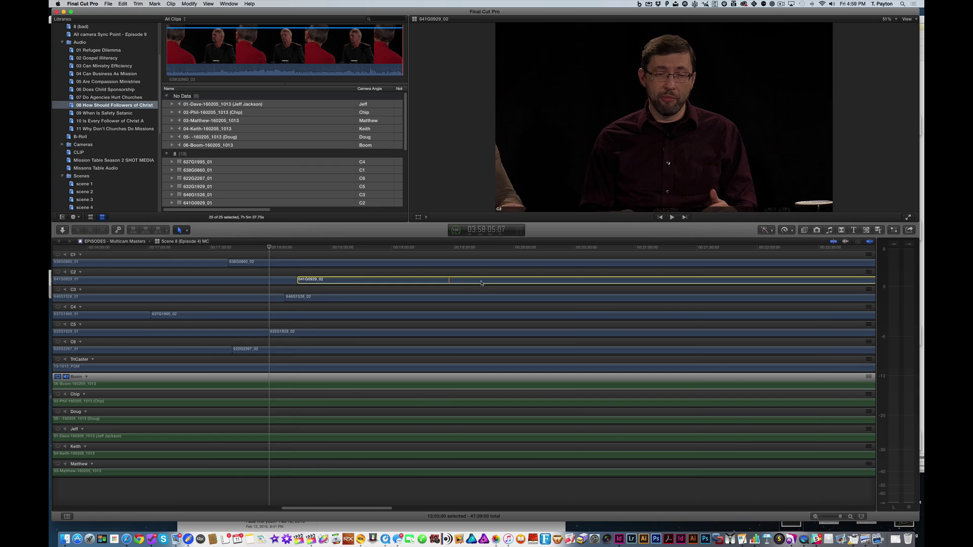
{"action": "scroll", "coordinate": [494, 285], "scroll_direction": "right", "scroll_amount": 15}
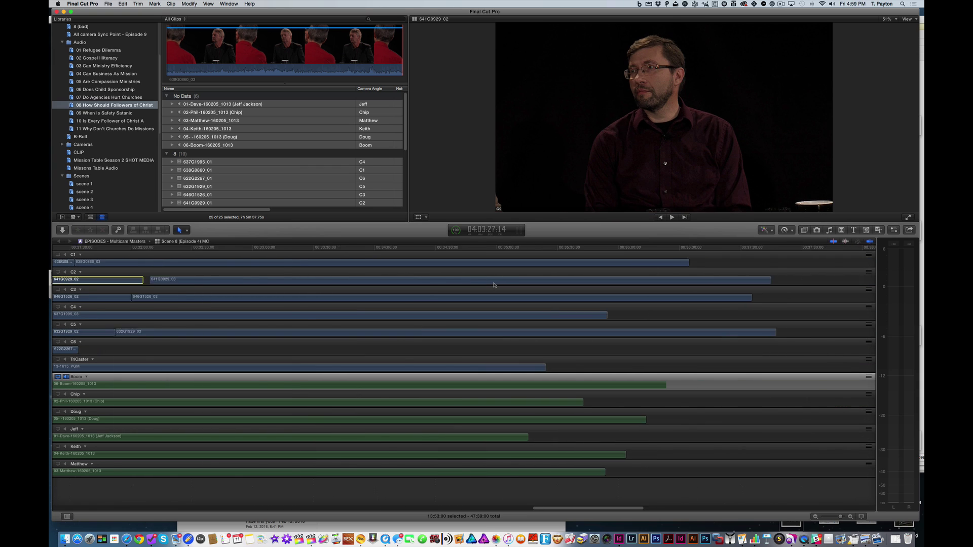
{"action": "left_click_drag", "start_coordinate": [450, 279], "coordinate": [421, 282]}
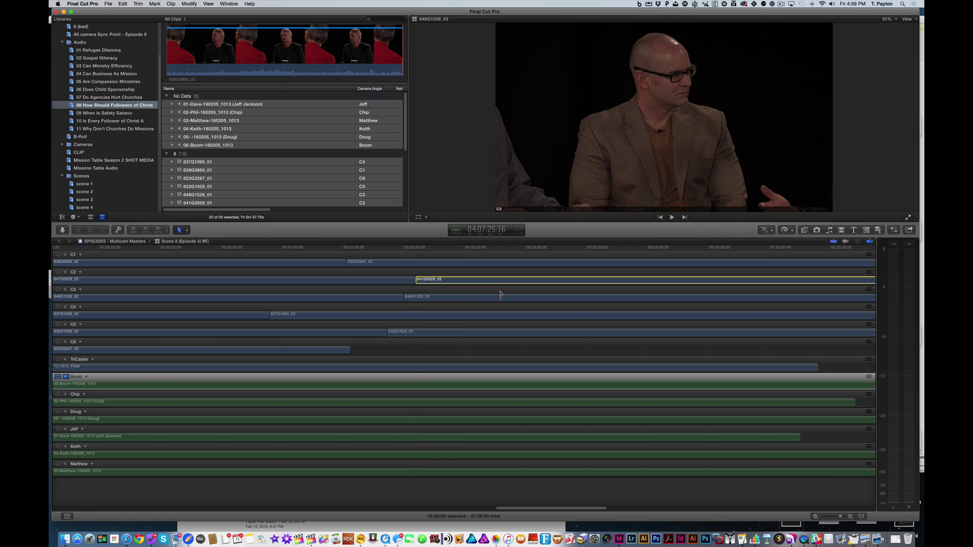
{"action": "key", "text": "super+minus"}
{"action": "key", "text": "super+minus"}
{"action": "key", "text": "super+minus"}
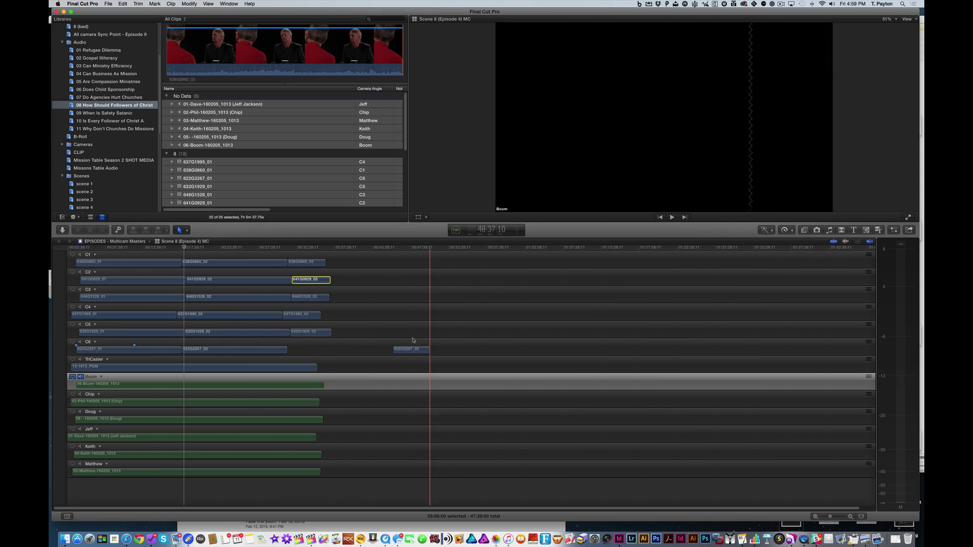
{"action": "left_click_drag", "start_coordinate": [413, 349], "coordinate": [307, 349]}
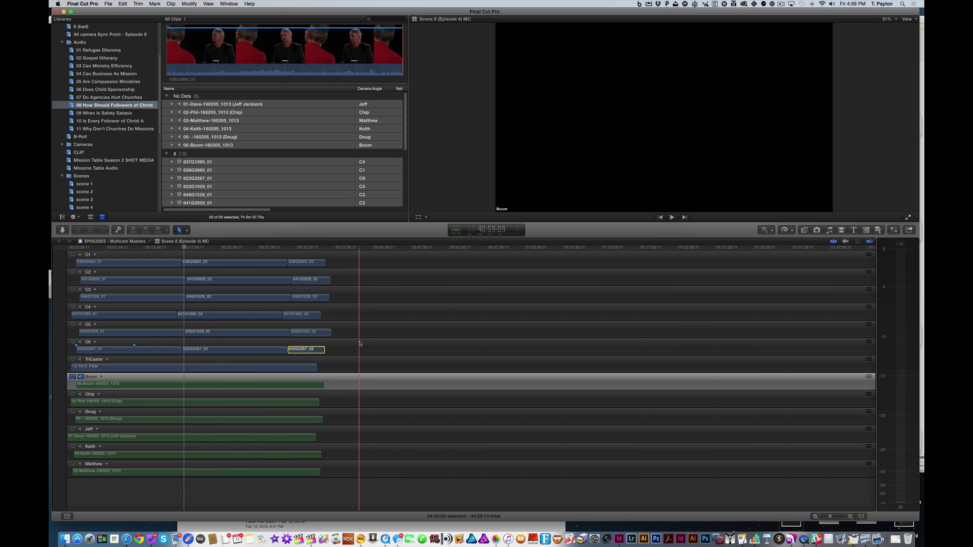
Monitor TriCaster's video and audio, then step back to its exact clapper slate frame
{"action": "key", "text": "super+equal"}
{"action": "key", "text": "super+equal"}
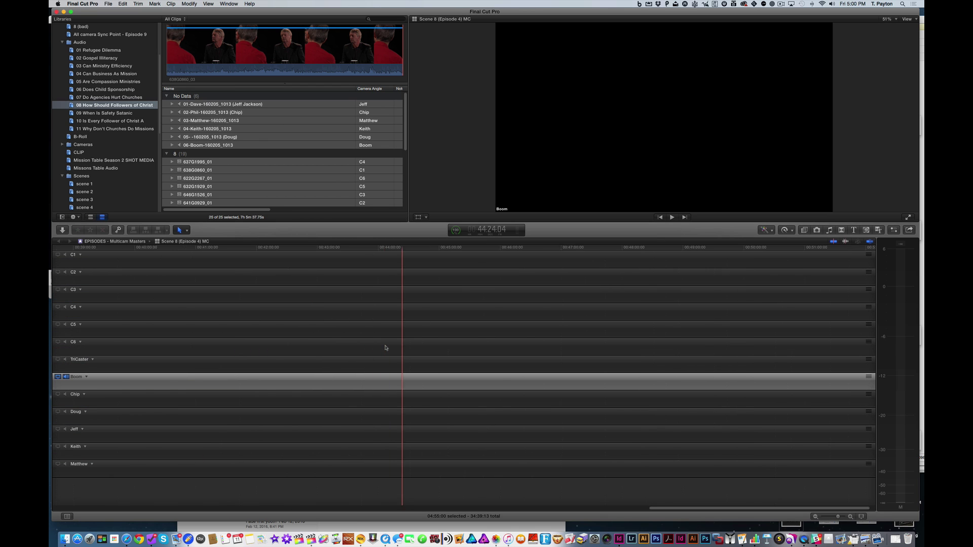
{"action": "key", "text": "super+minus"}
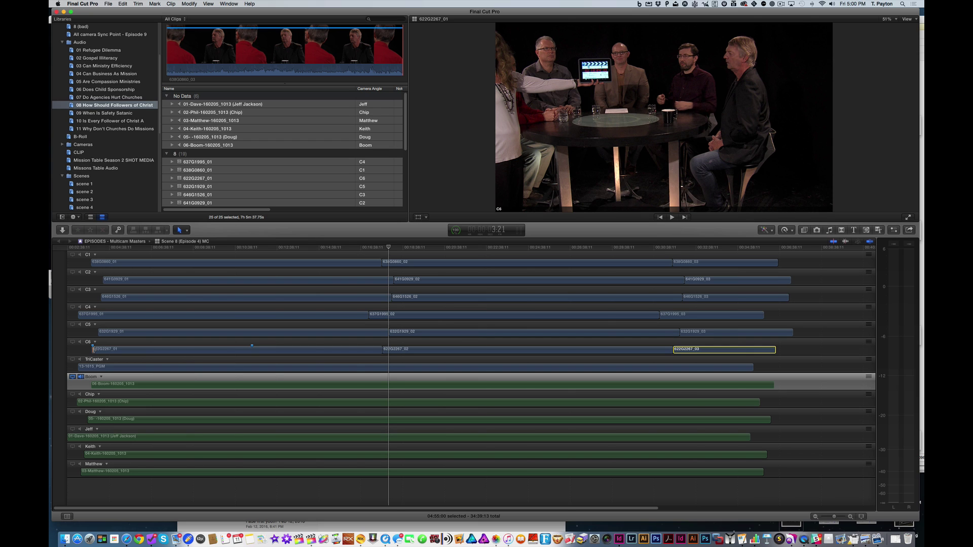
{"action": "key", "text": "super+equal"}
{"action": "key", "text": "super+equal"}
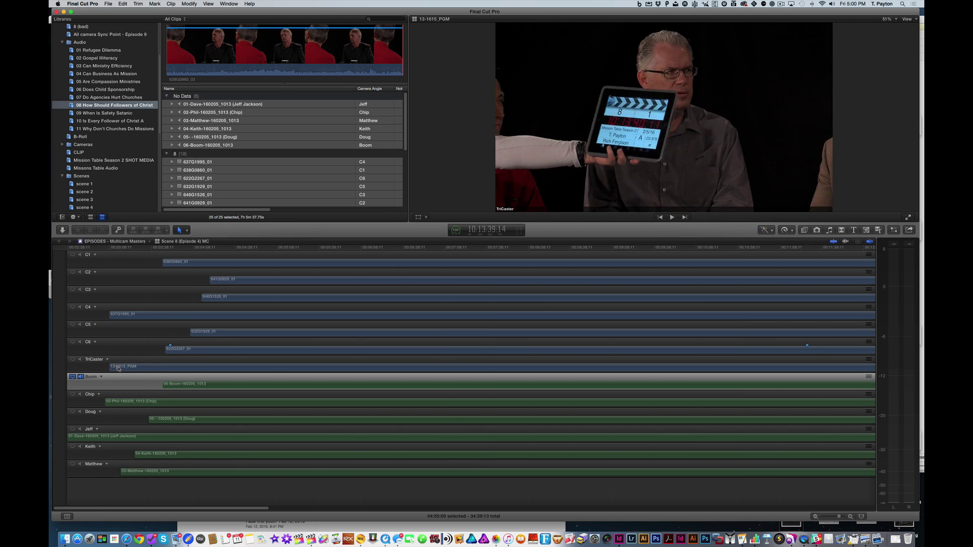
{"action": "left_click", "coordinate": [80, 361]}
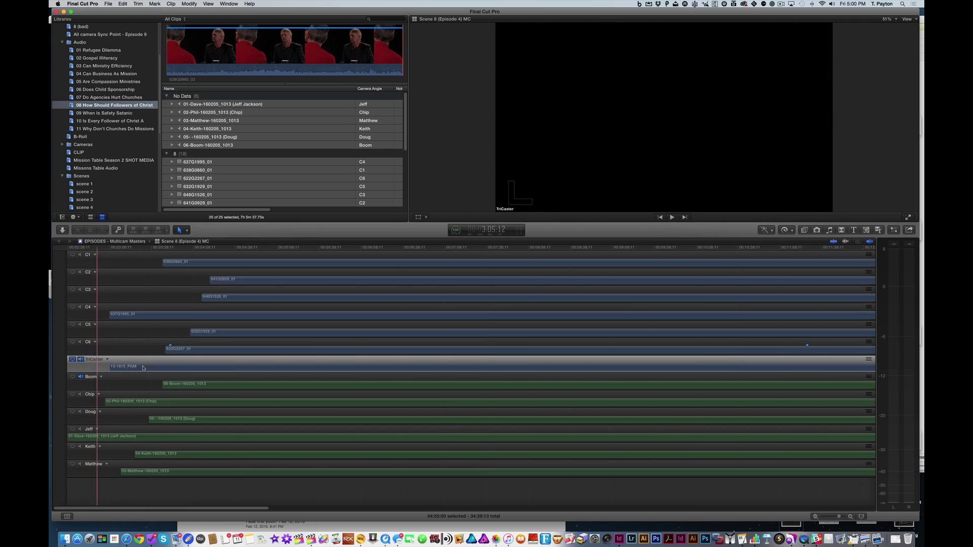
{"action": "left_click", "coordinate": [80, 359]}
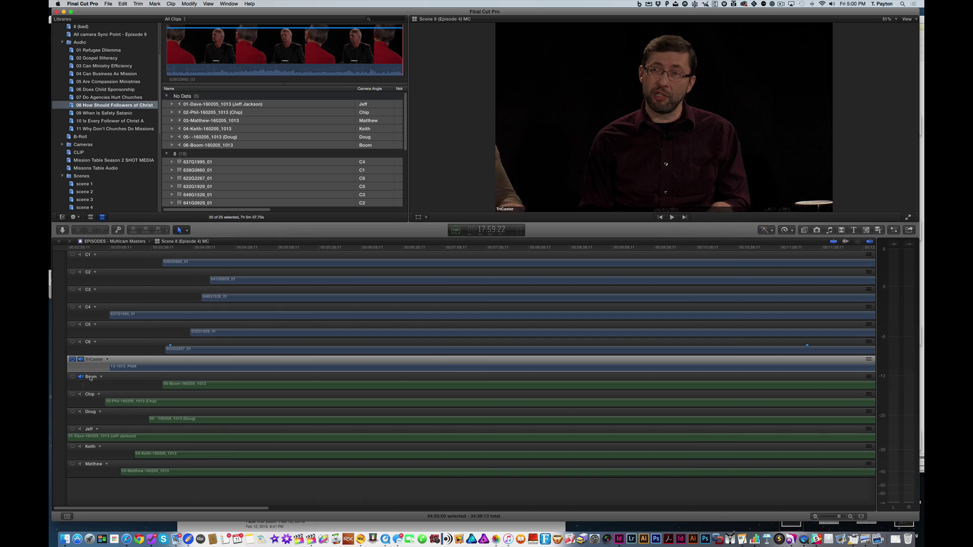
{"action": "left_click", "coordinate": [127, 369]}
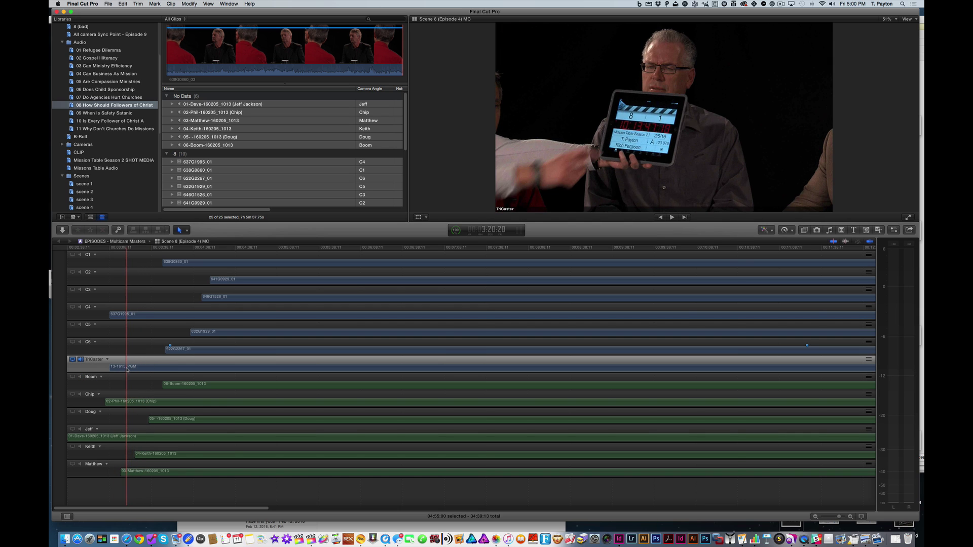
{"action": "left_click", "coordinate": [120, 369]}
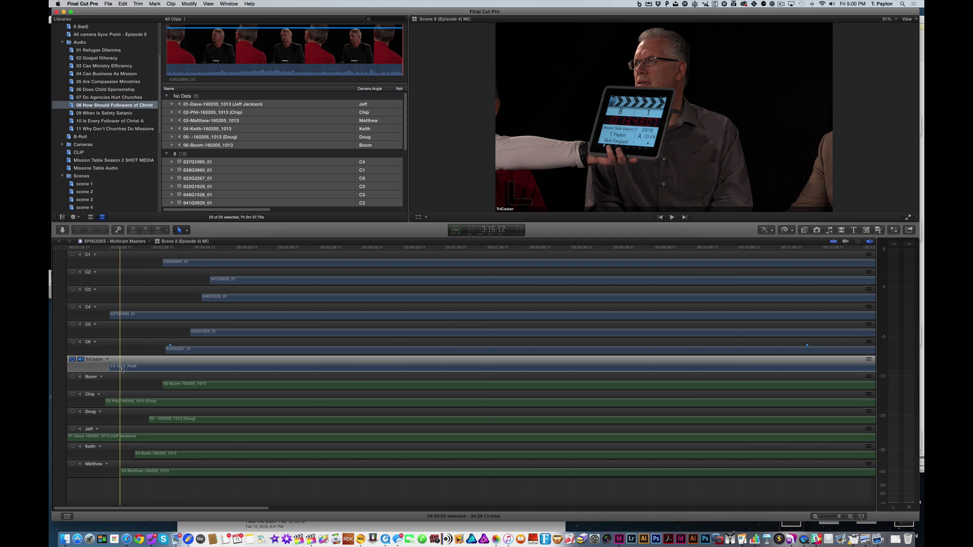
Play from the slate, then sync the selection to the TriCaster monitoring angle, starting with C6
{"action": "key", "text": "space"}
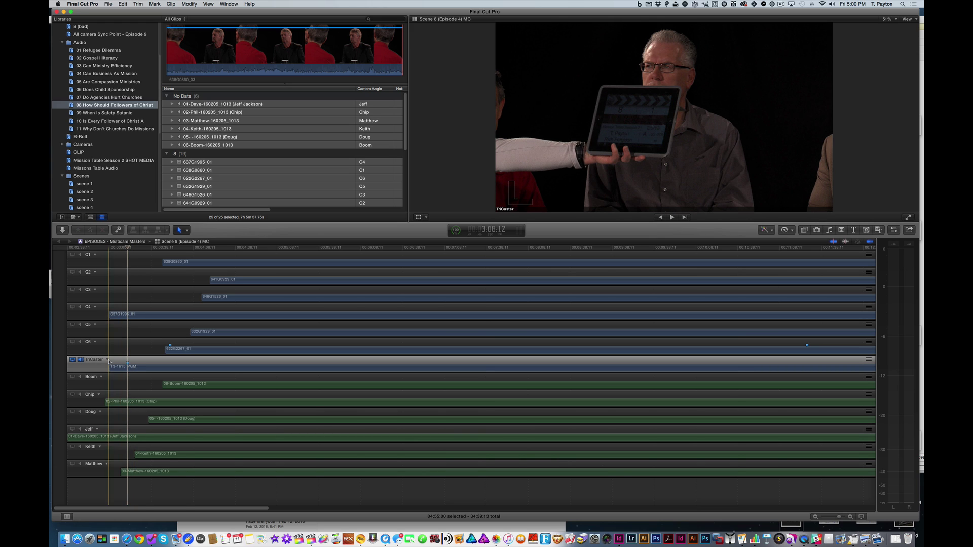
{"action": "left_click", "coordinate": [107, 360]}
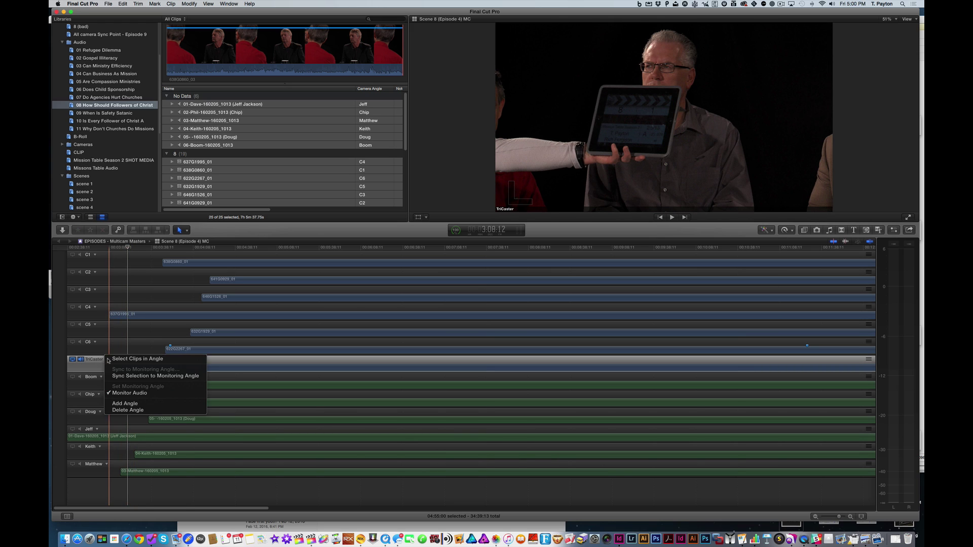
{"action": "left_click", "coordinate": [135, 377]}
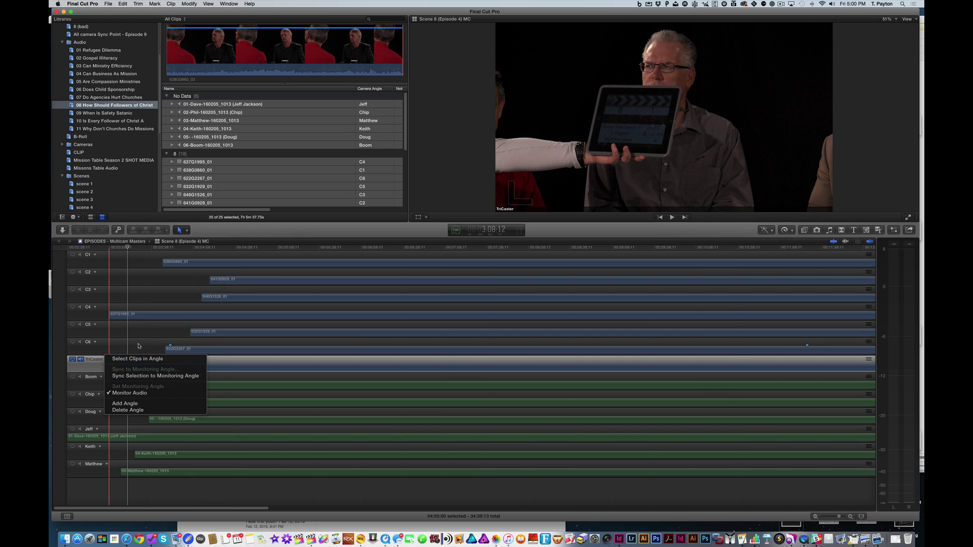
{"action": "left_click", "coordinate": [96, 342]}
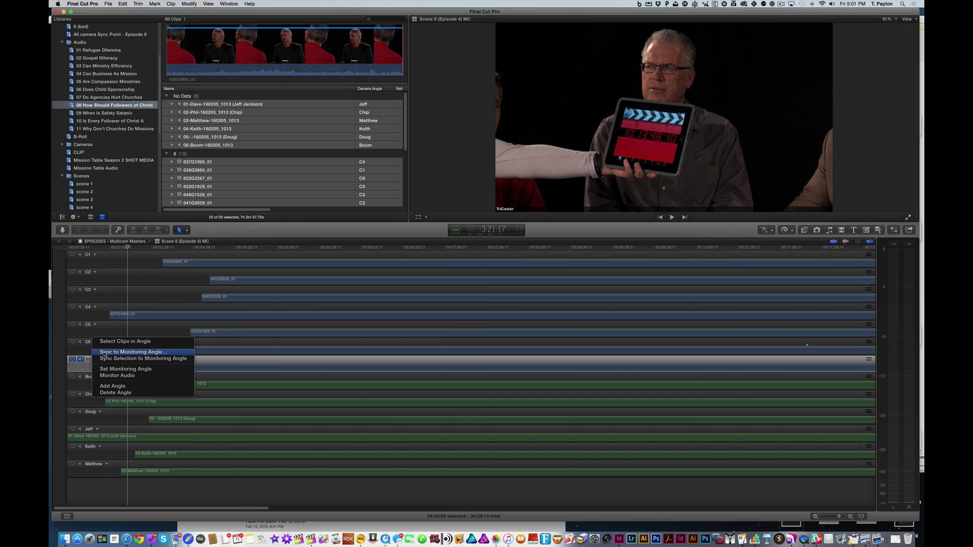
In Sync Angle mode, sync the C6, C5 and C4 clips at their slate frames
{"action": "left_click", "coordinate": [105, 353]}
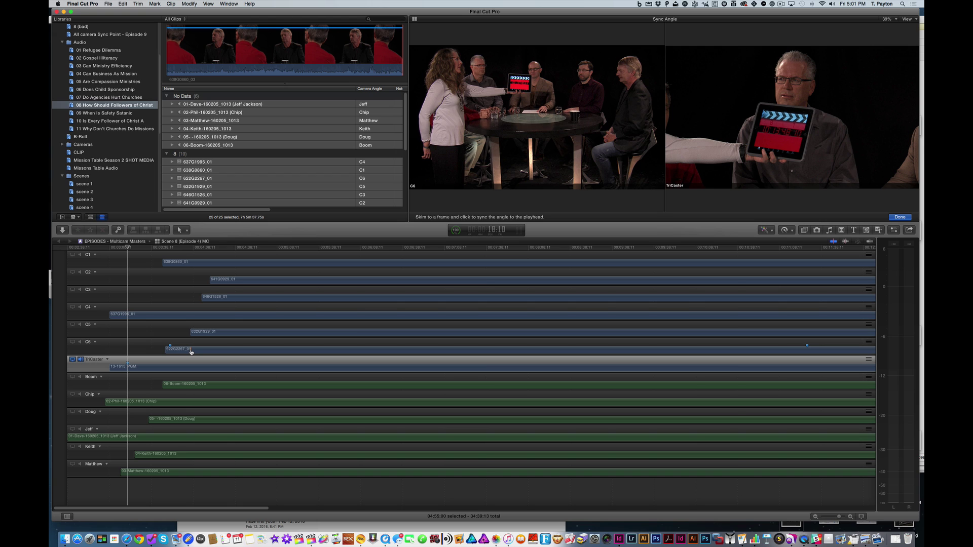
{"action": "left_click", "coordinate": [191, 351]}
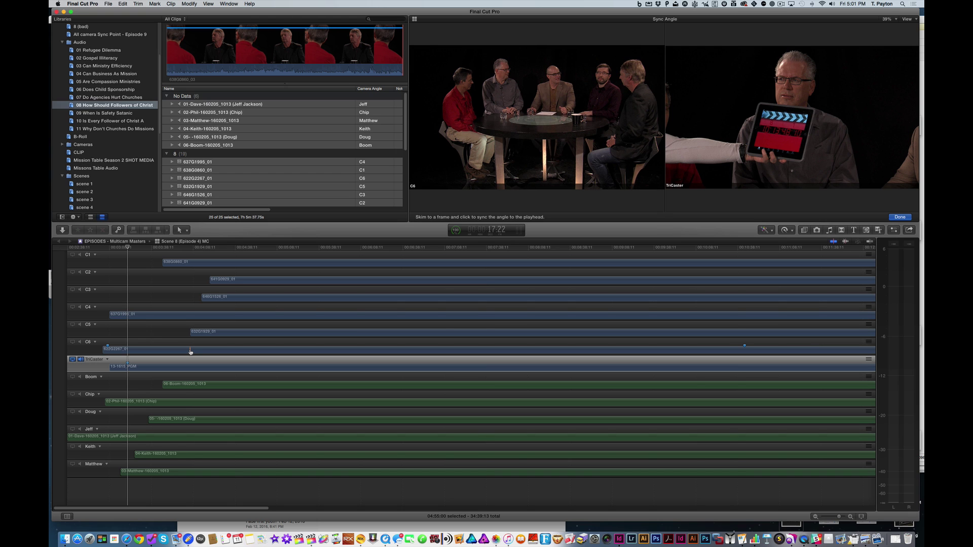
{"action": "left_click", "coordinate": [219, 335]}
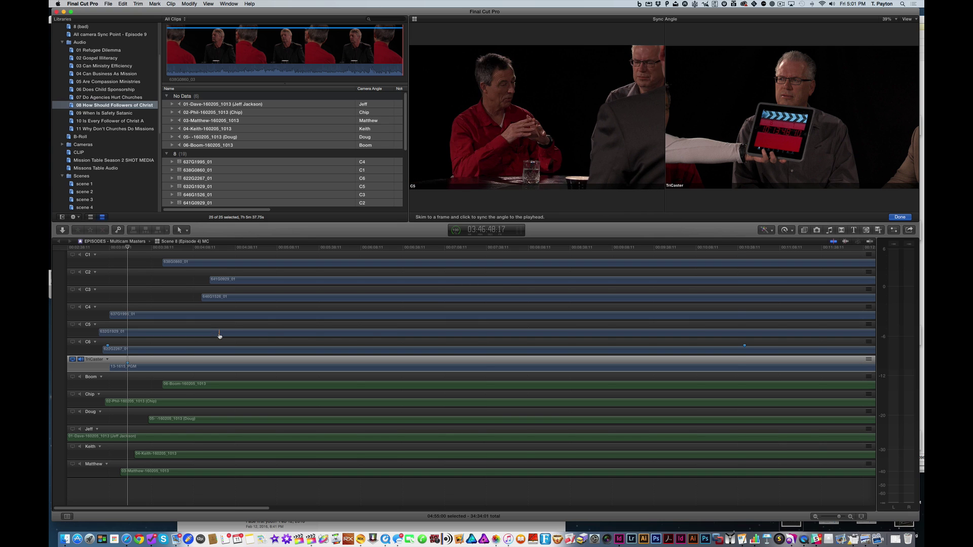
{"action": "left_click", "coordinate": [159, 317]}
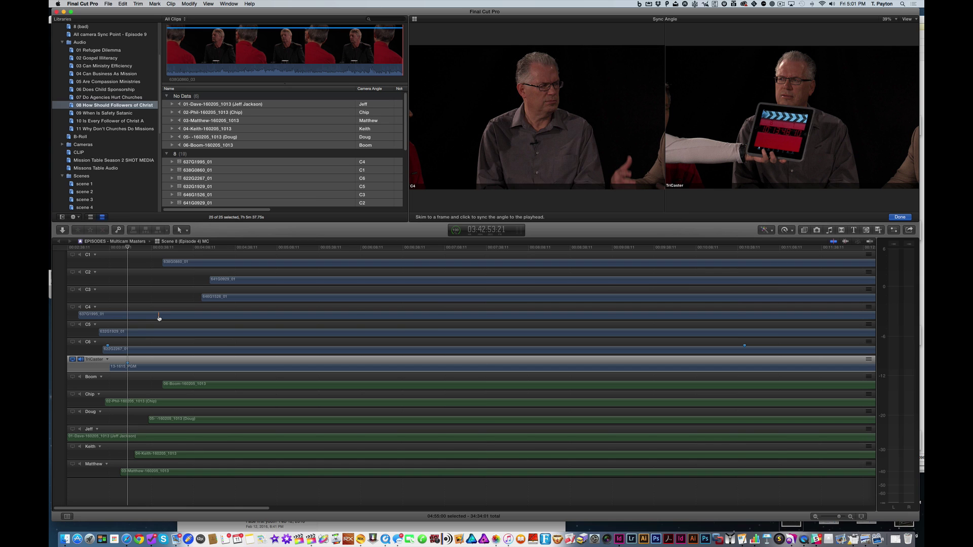
Sync the C3, C2 and C1 clips at their slate frames to the TriCaster playhead
{"action": "left_click", "coordinate": [236, 298]}
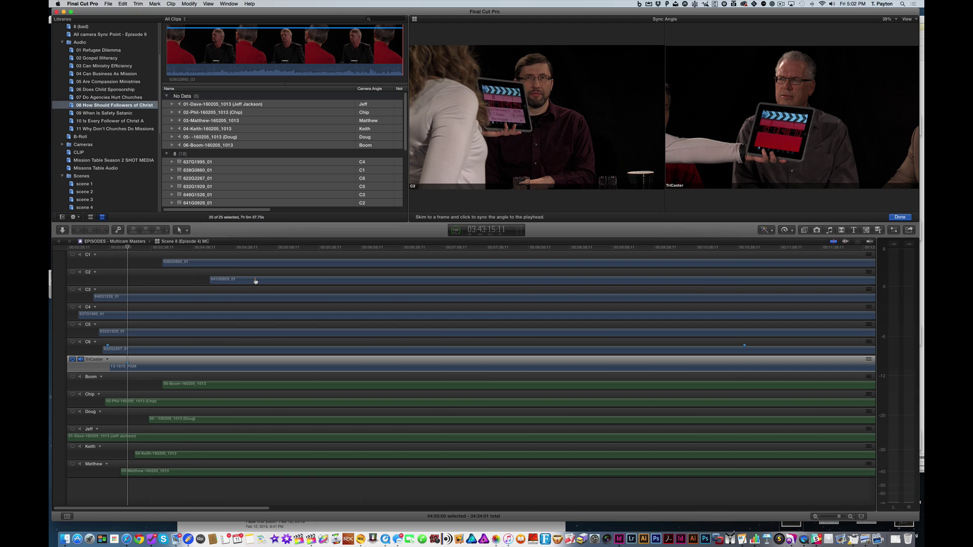
{"action": "left_click", "coordinate": [255, 282]}
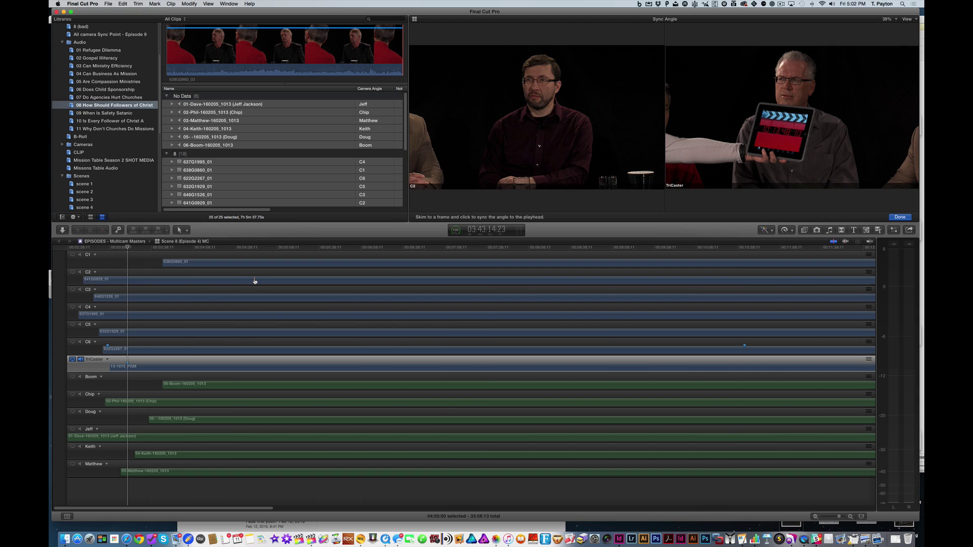
{"action": "left_click", "coordinate": [217, 264]}
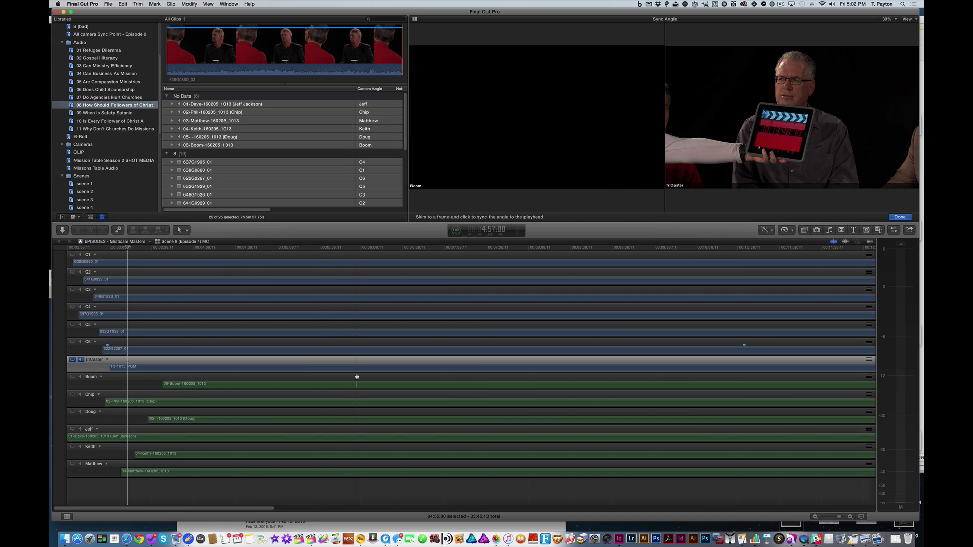
Leave Sync Angle mode by placing the playhead on the timeline ruler
{"action": "key", "text": "super+minus"}
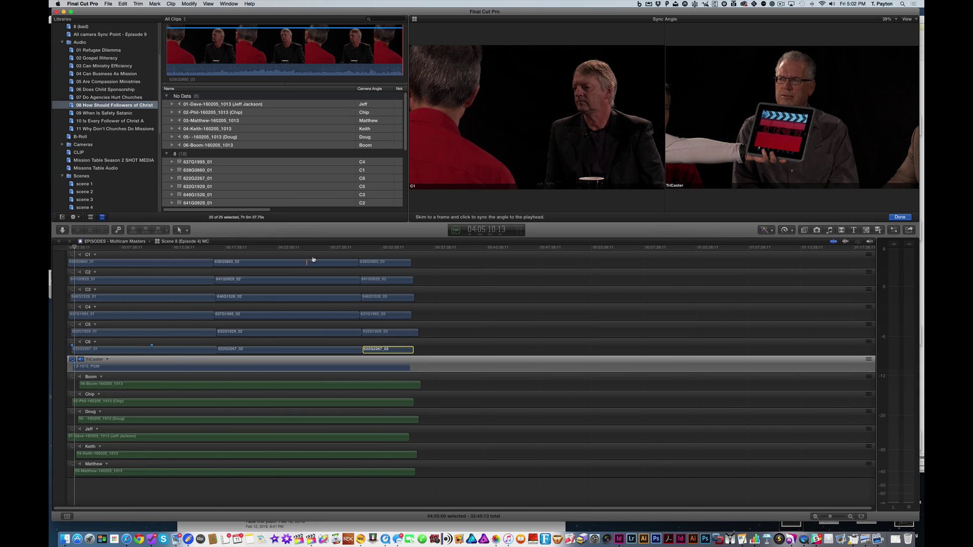
{"action": "key", "text": "super+equal"}
{"action": "key", "text": "super+equal"}
{"action": "key", "text": "super+equal"}
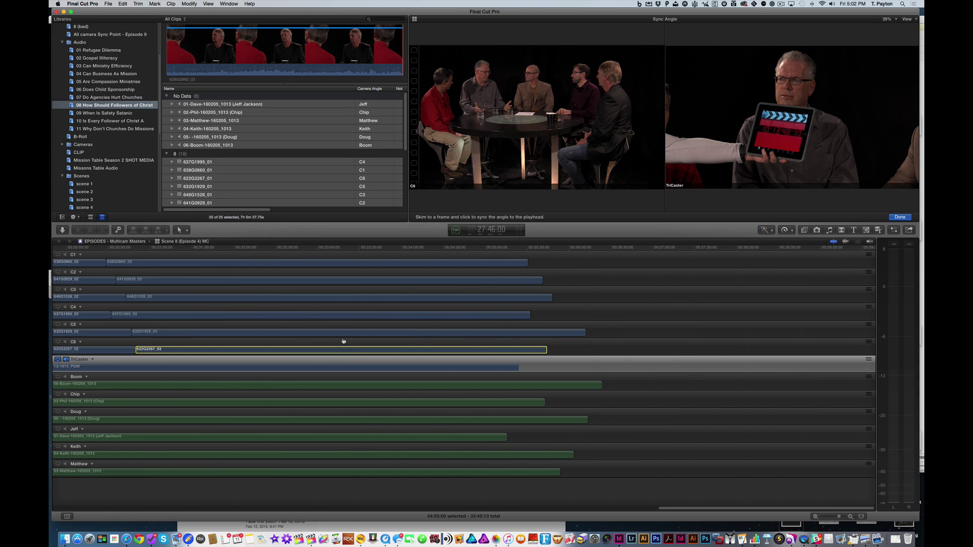
{"action": "left_click", "coordinate": [170, 248]}
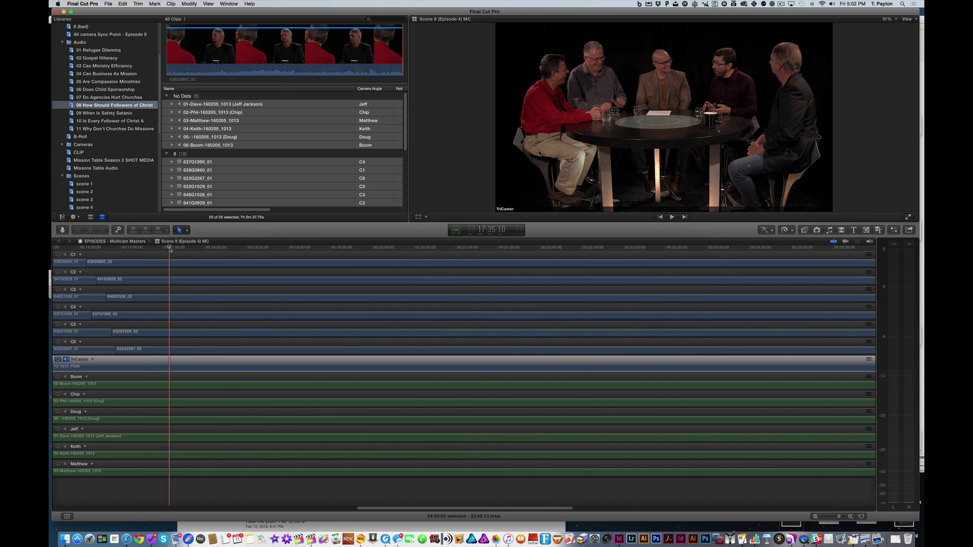
Play the multicam in the Angle Viewer grid to confirm all angles match, then hide it
{"action": "key", "text": "super+shift+7"}
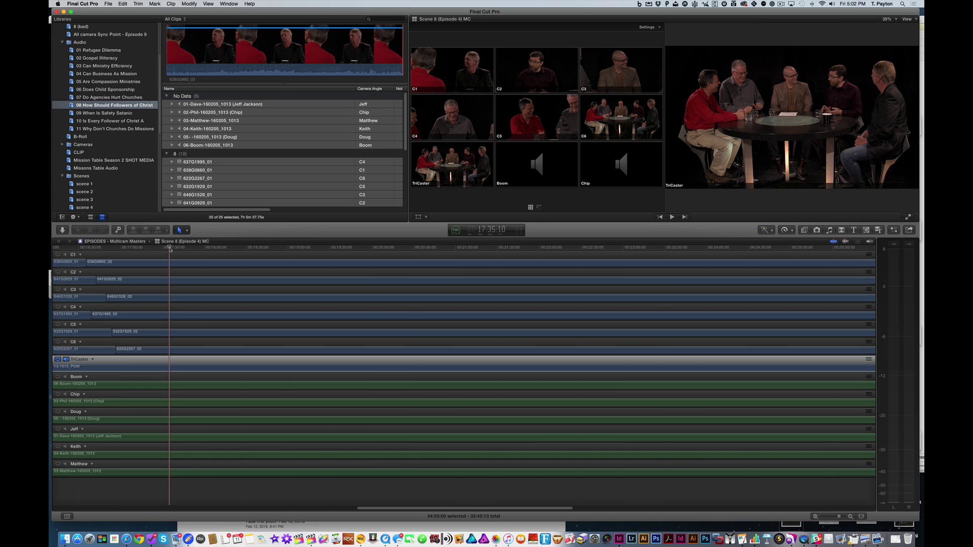
{"action": "scroll", "coordinate": [172, 249], "scroll_direction": "left", "scroll_amount": 10}
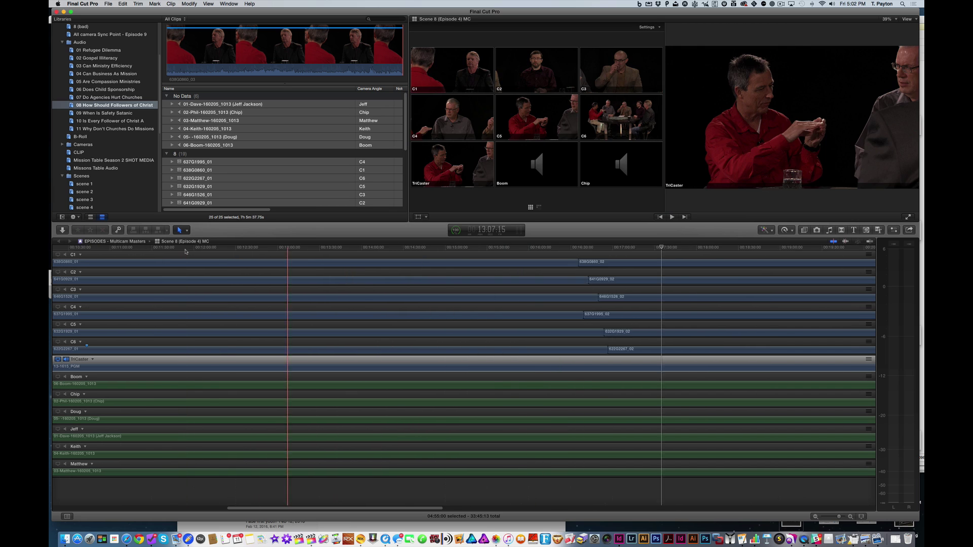
{"action": "scroll", "coordinate": [177, 251], "scroll_direction": "left", "scroll_amount": 10}
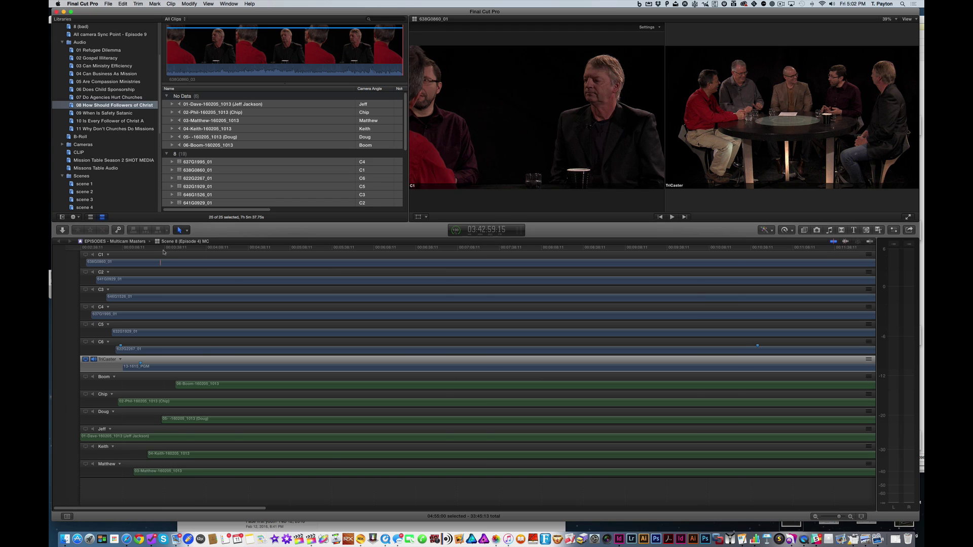
{"action": "key", "text": "space"}
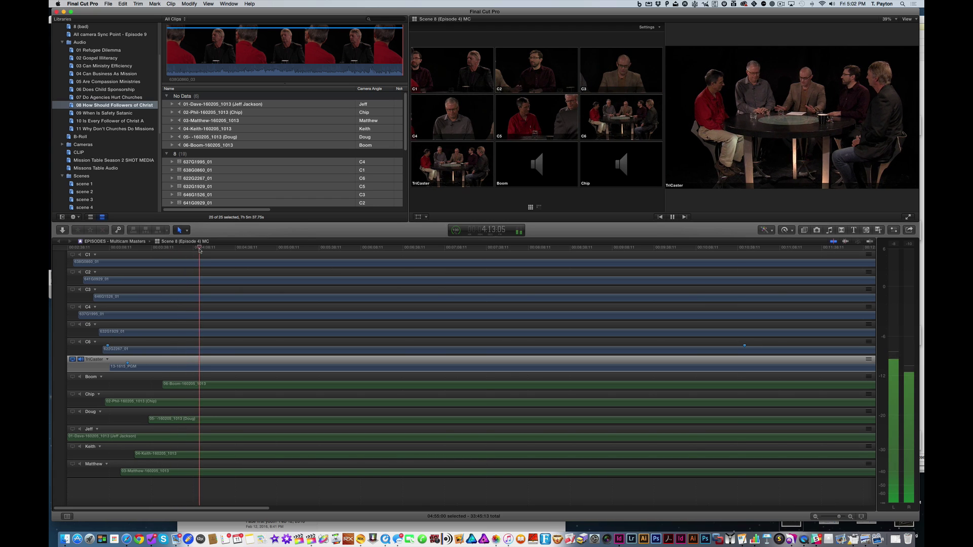
{"action": "key", "text": "space"}
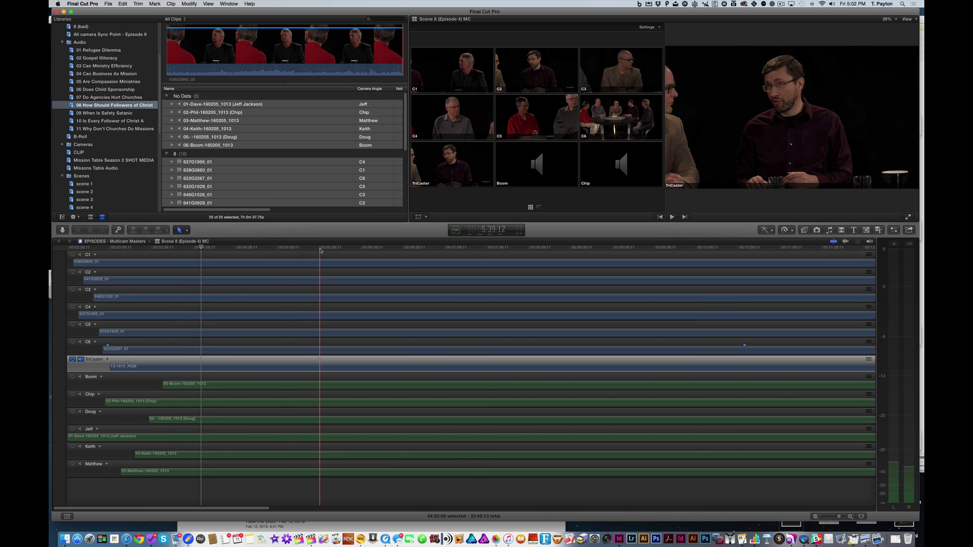
{"action": "key", "text": "space"}
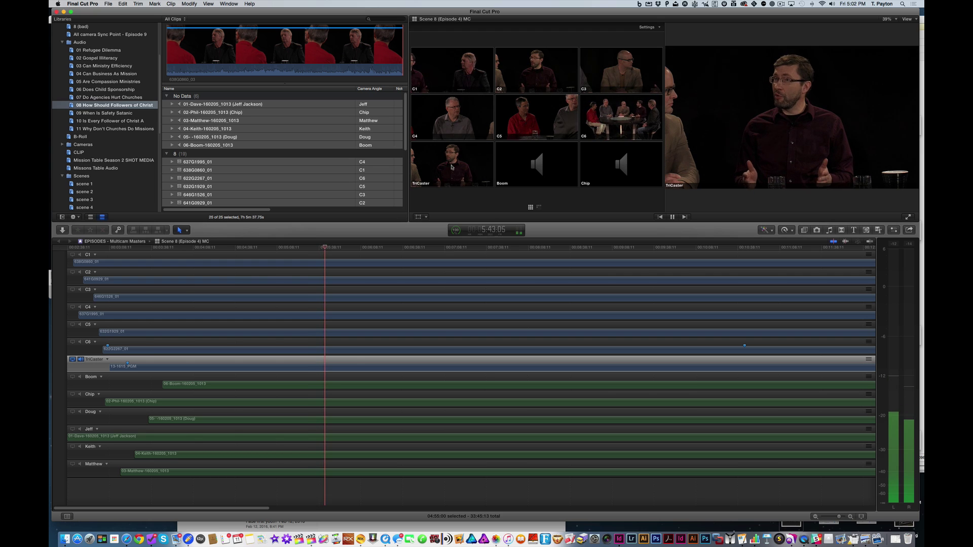
{"action": "key", "text": "space"}
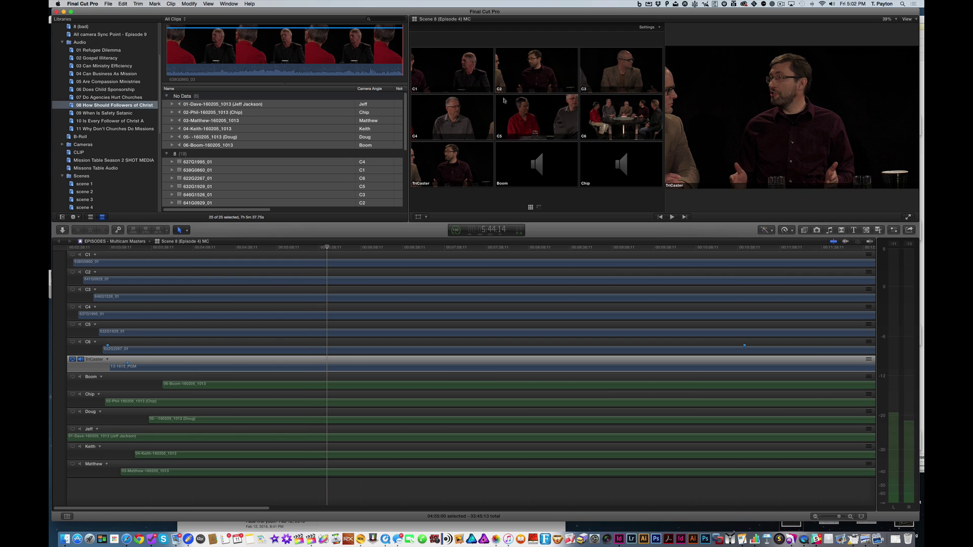
{"action": "key", "text": "space"}
{"action": "key", "text": "space"}
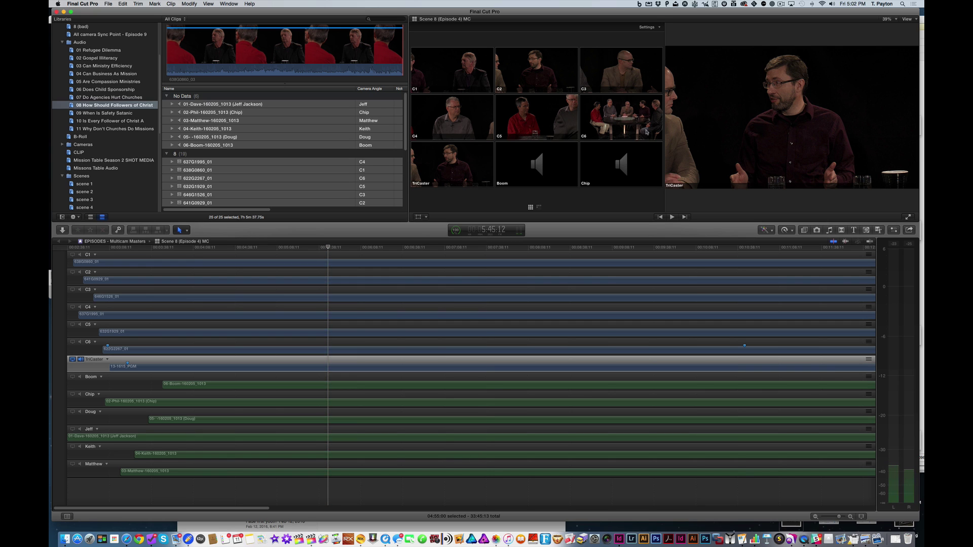
{"action": "key", "text": "shift+super+7"}
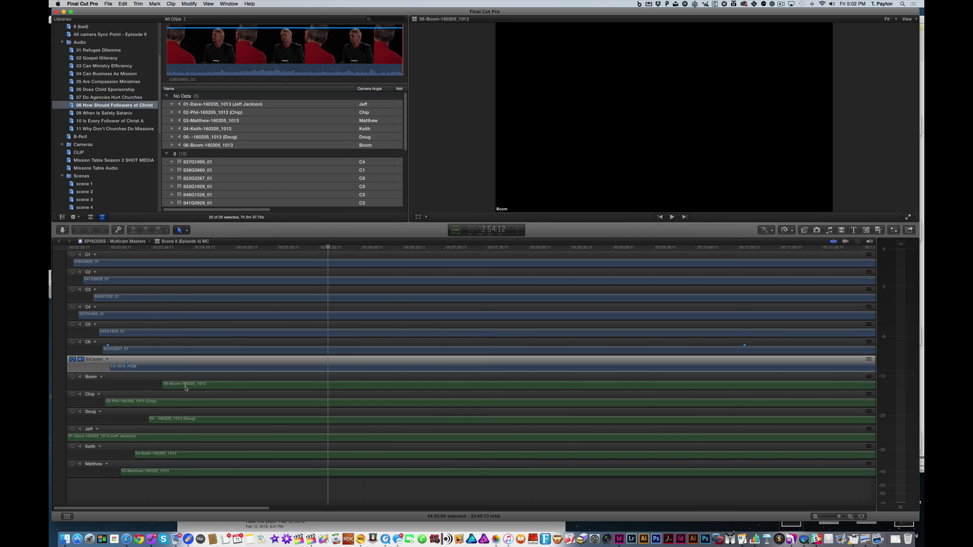
Select the Boom, Chip, Doug, Jeff, Keith and Matthew clips and apply Sync Selection to Monitoring Angle
{"action": "scroll", "coordinate": [185, 388], "scroll_direction": "right", "scroll_amount": 1}
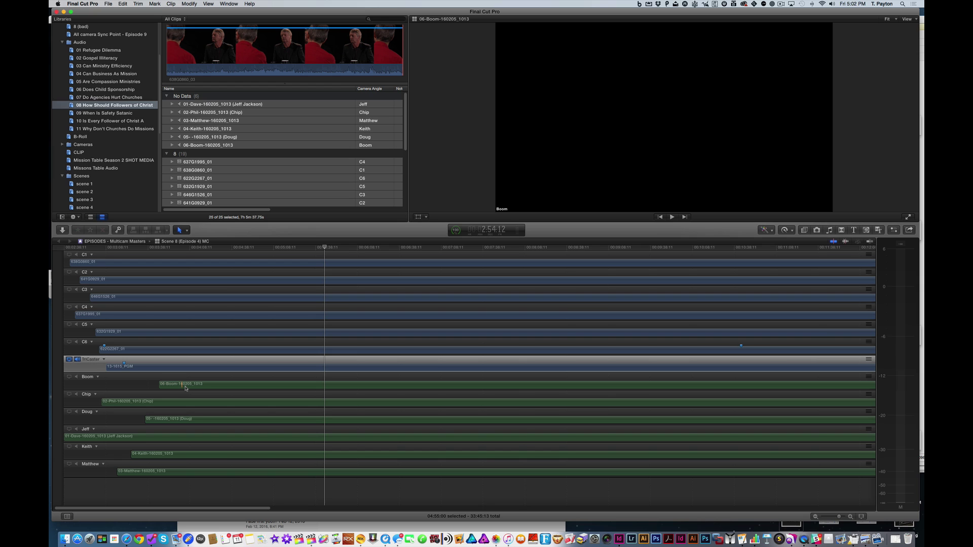
{"action": "scroll", "coordinate": [186, 387], "scroll_direction": "left", "scroll_amount": 1}
{"action": "left_click", "coordinate": [185, 385]}
{"action": "left_click", "coordinate": [182, 402], "text": "super"}
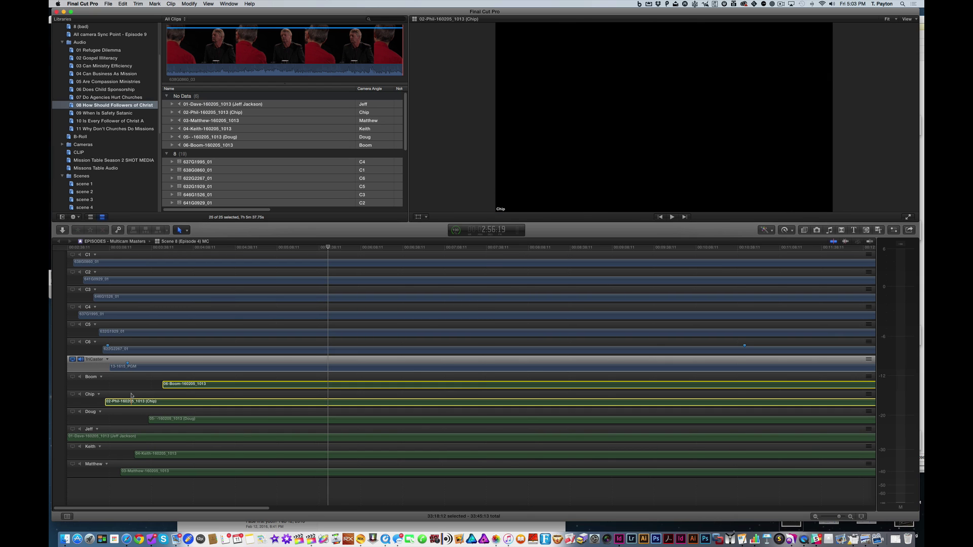
{"action": "left_click", "coordinate": [174, 419], "text": "super"}
{"action": "left_click", "coordinate": [183, 436], "text": "super"}
{"action": "left_click", "coordinate": [187, 454], "text": "super"}
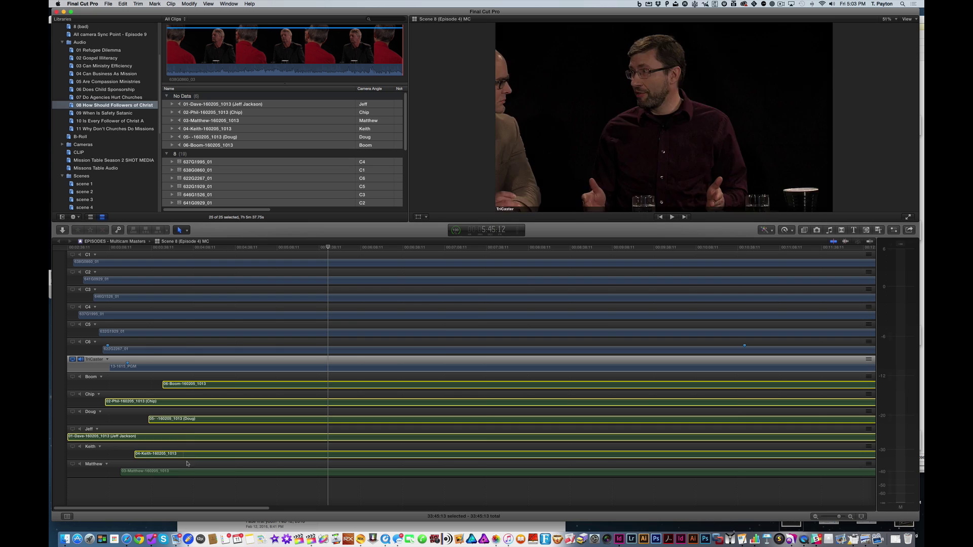
{"action": "left_click", "coordinate": [188, 471], "text": "super"}
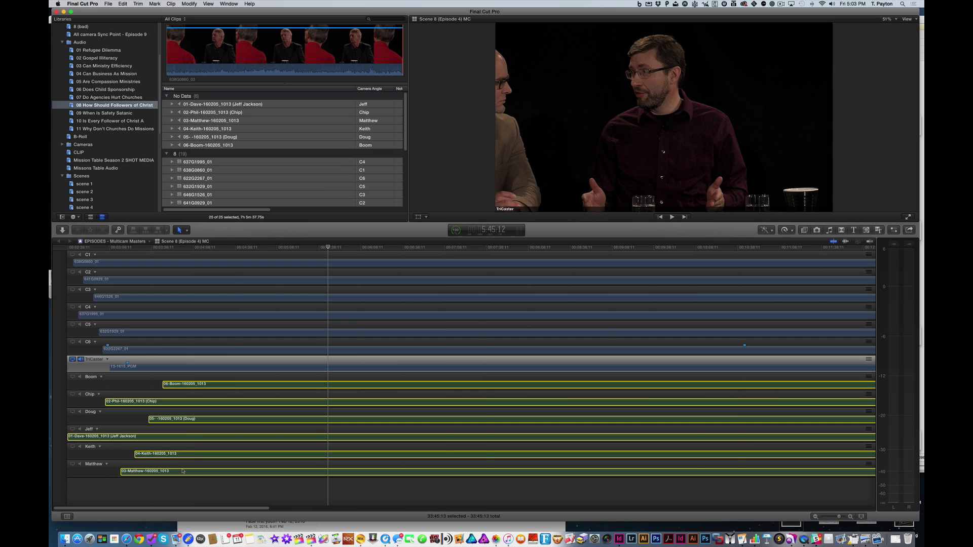
{"action": "right_click", "coordinate": [101, 376]}
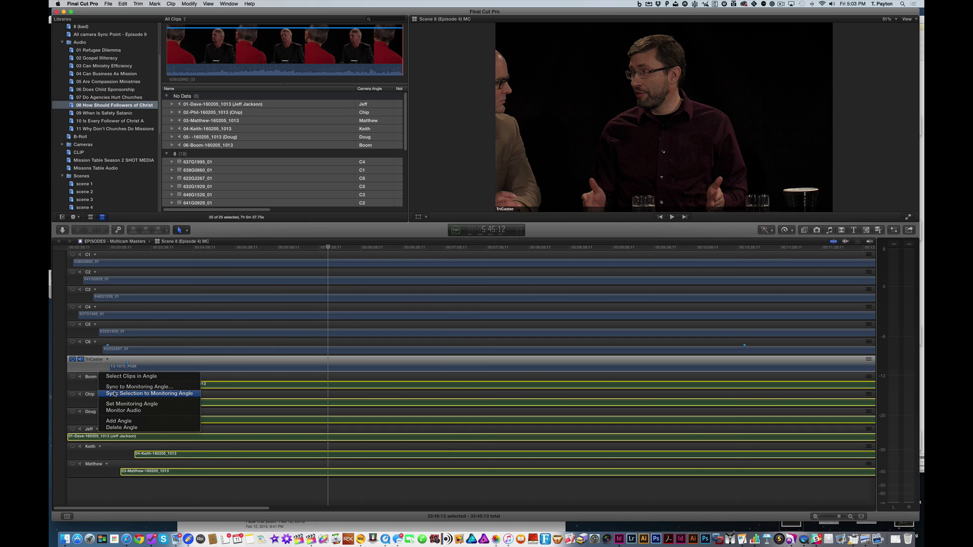
{"action": "left_click", "coordinate": [115, 394]}
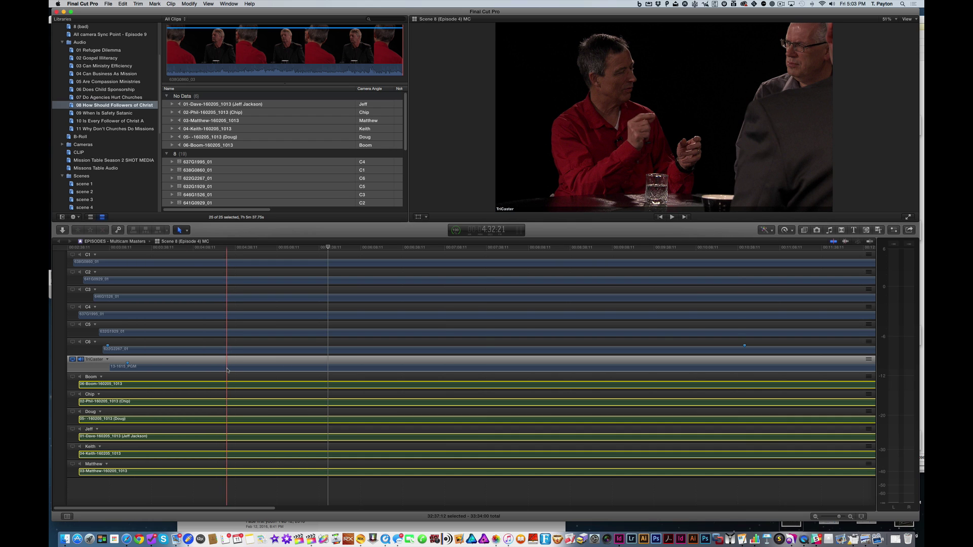
Zoom the timeline out with Cmd-minus so every synced angle is visible
{"action": "key", "text": "super+minus"}
{"action": "key", "text": "super+minus"}
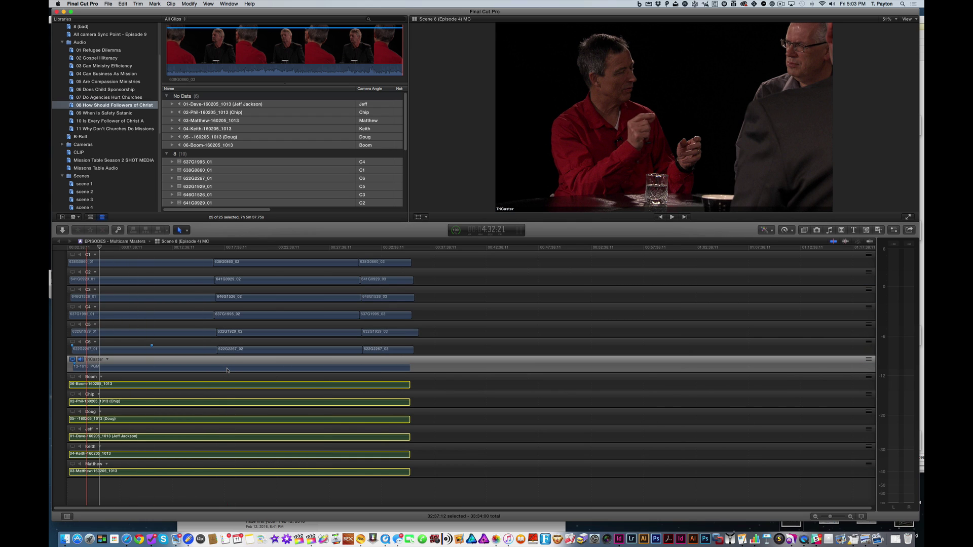